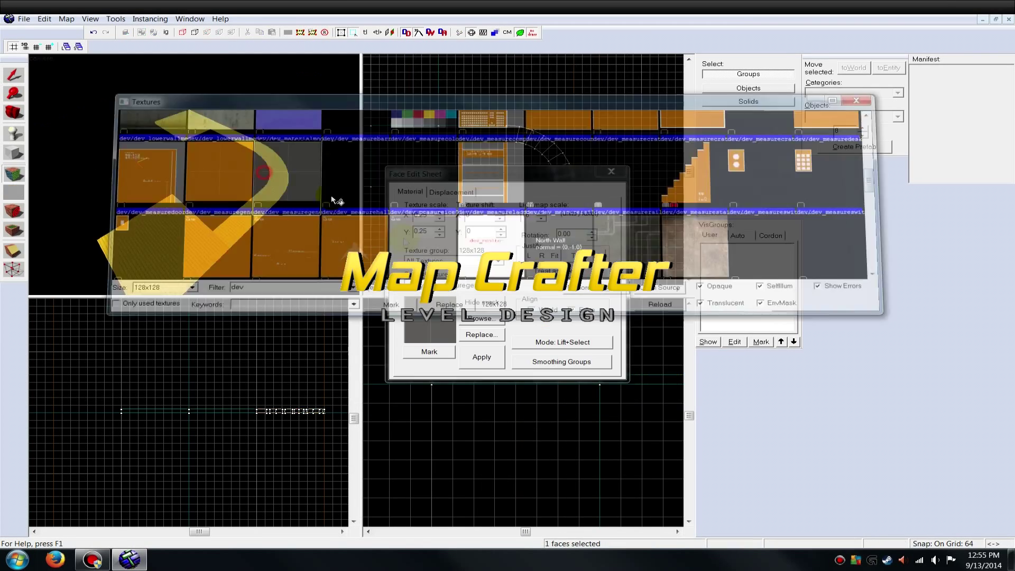
click(481, 357)
click(198, 259)
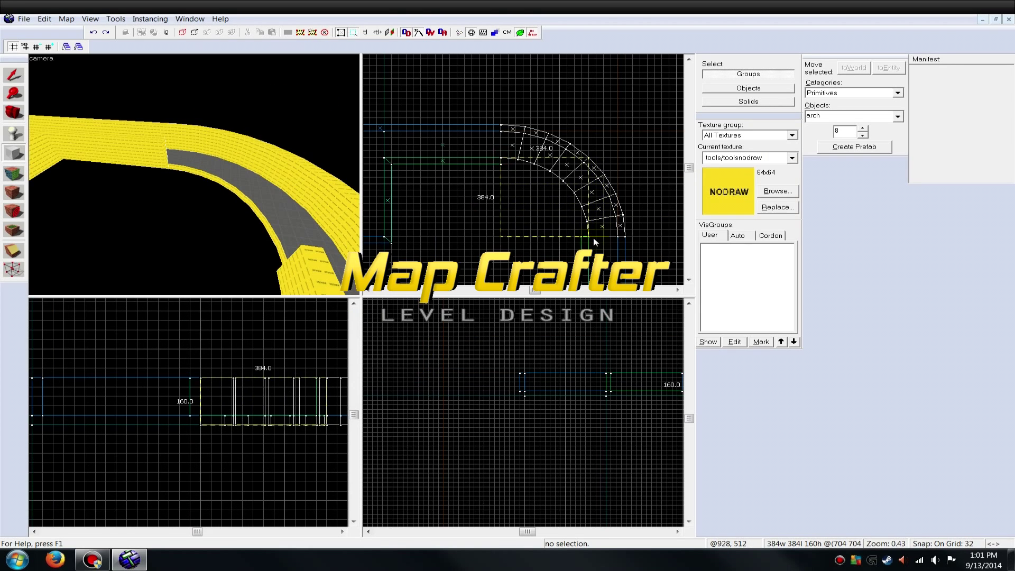
drag(595, 242, 593, 239)
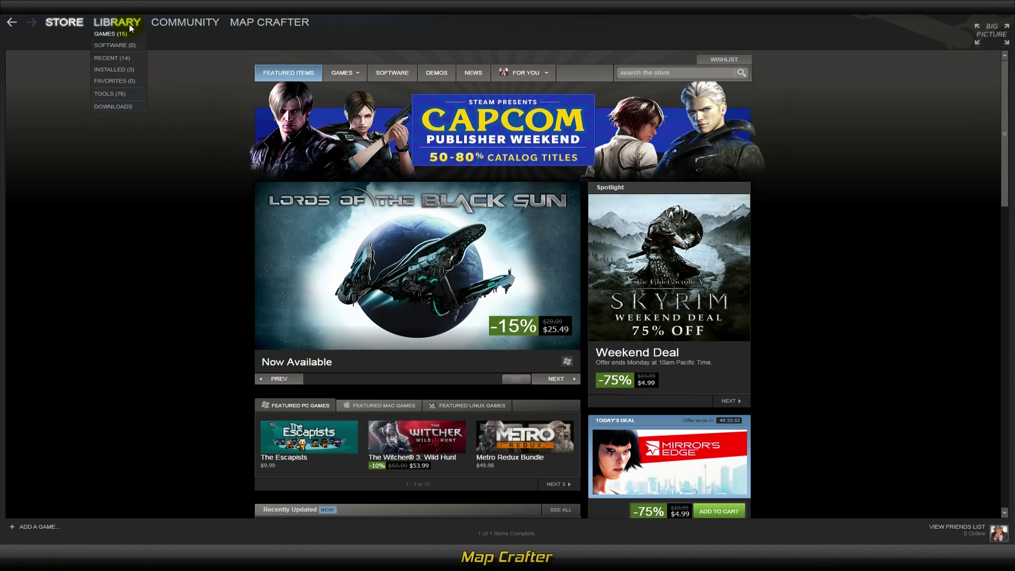
Open the tools list of the Steam library and search it for "global"
click(129, 24)
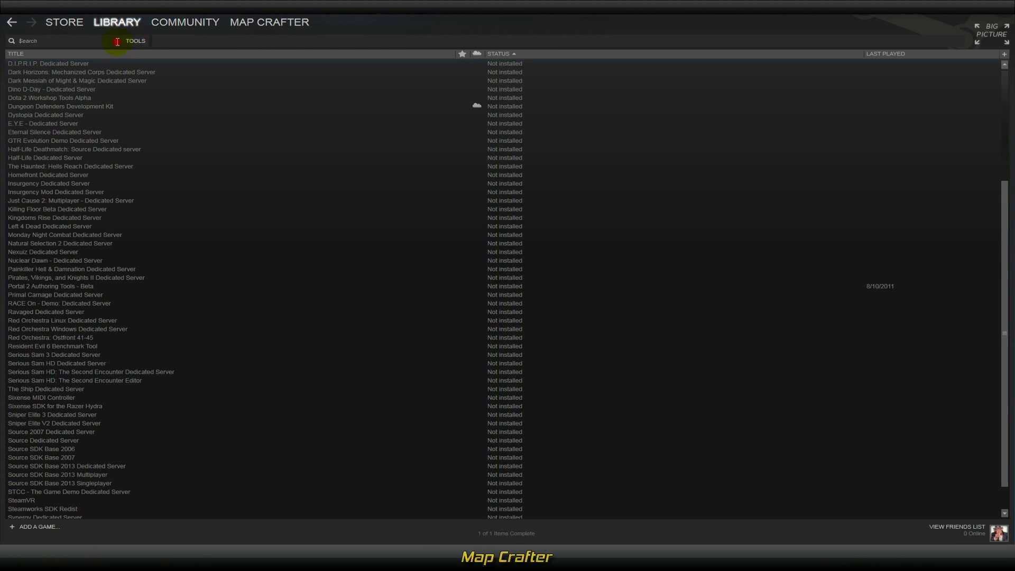
click(117, 41)
text(global)
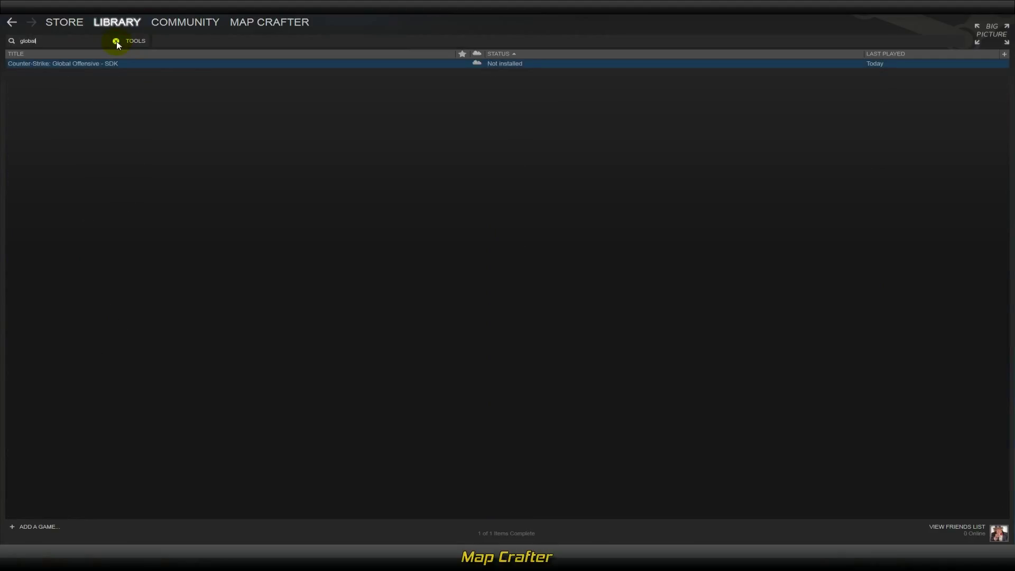
Install Counter-Strike: Global Offensive - SDK without start menu or desktop shortcuts and finish the install wizard
right_click(94, 66)
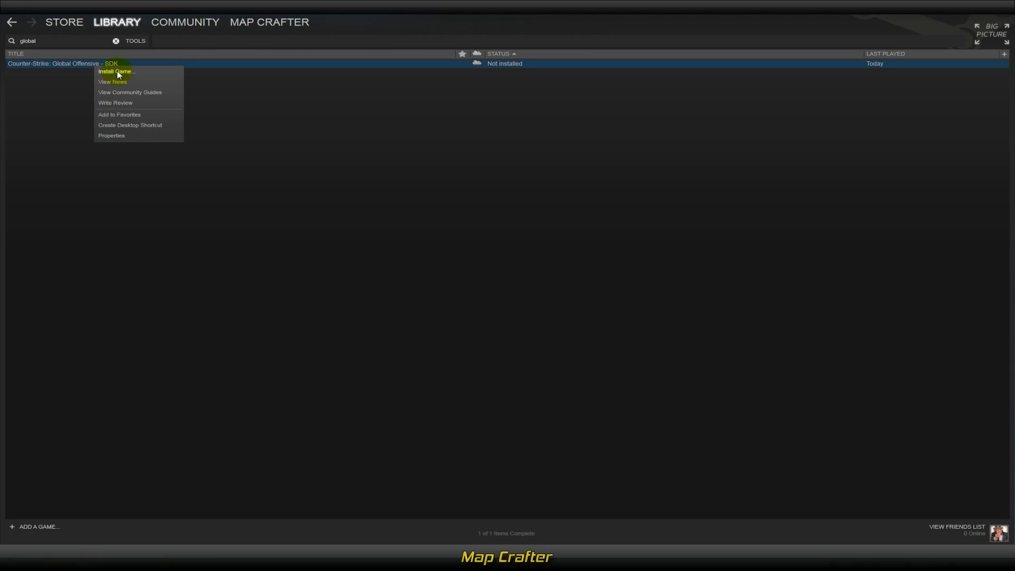
click(116, 70)
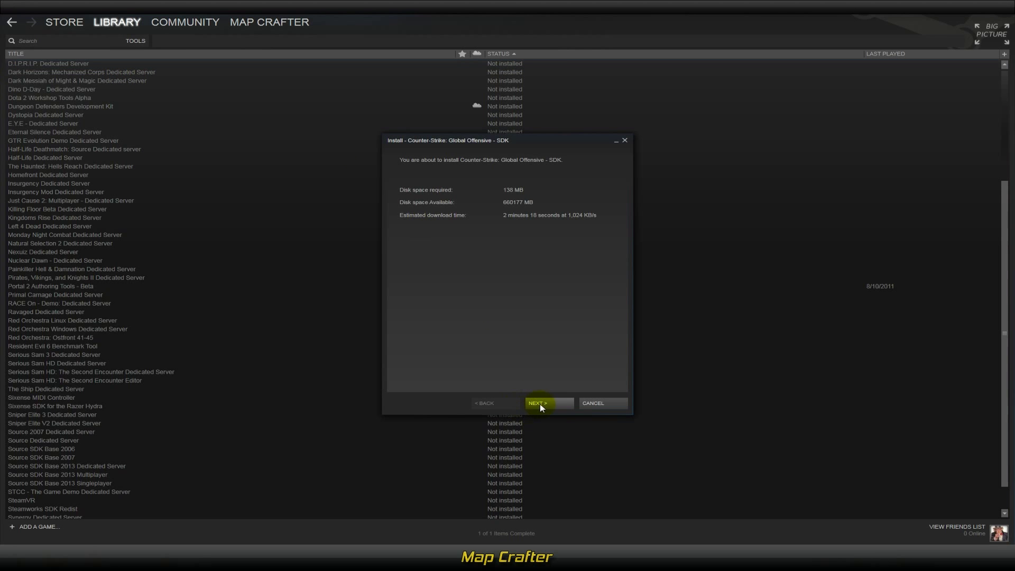
click(540, 404)
click(399, 177)
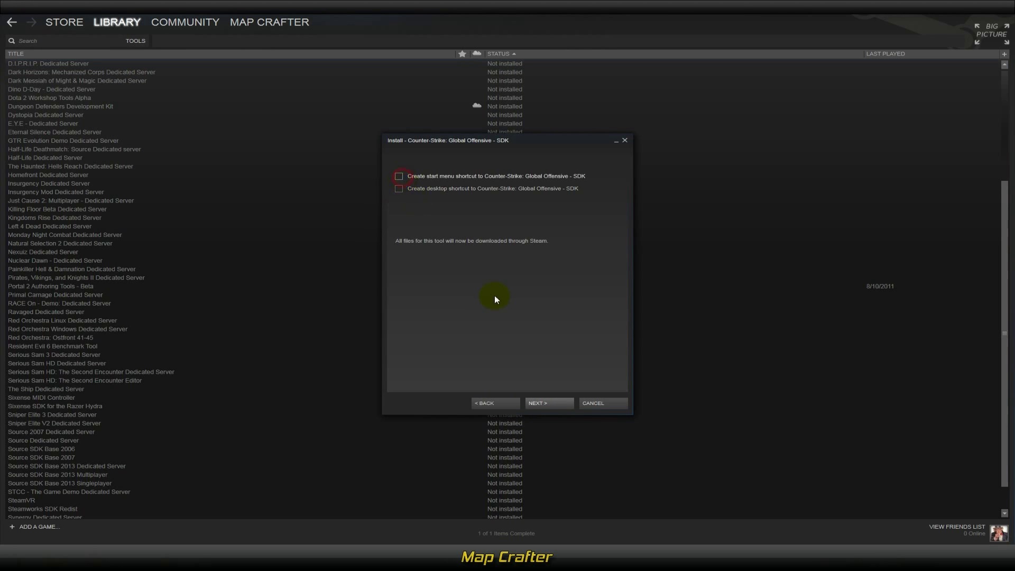
click(555, 403)
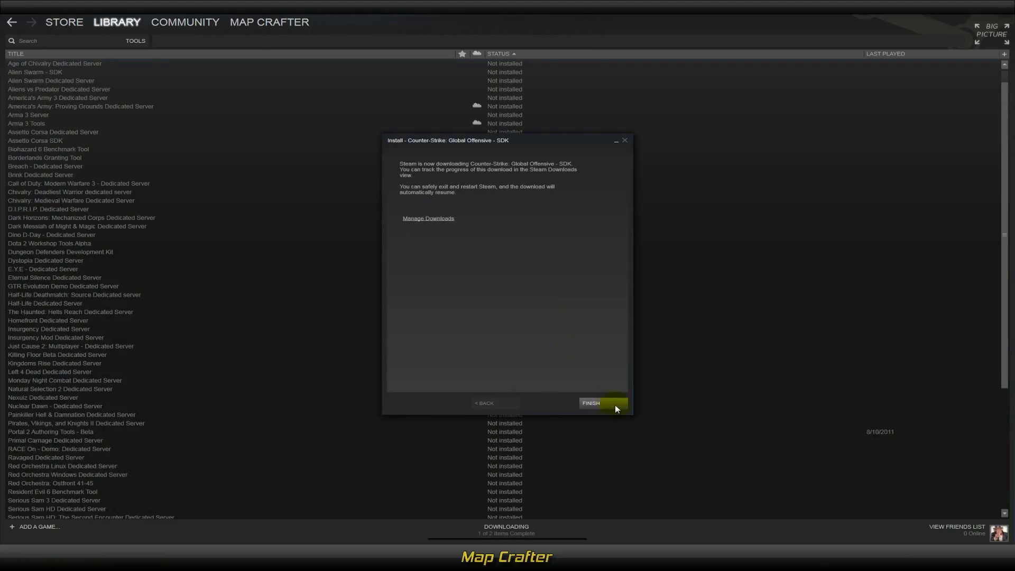
click(614, 404)
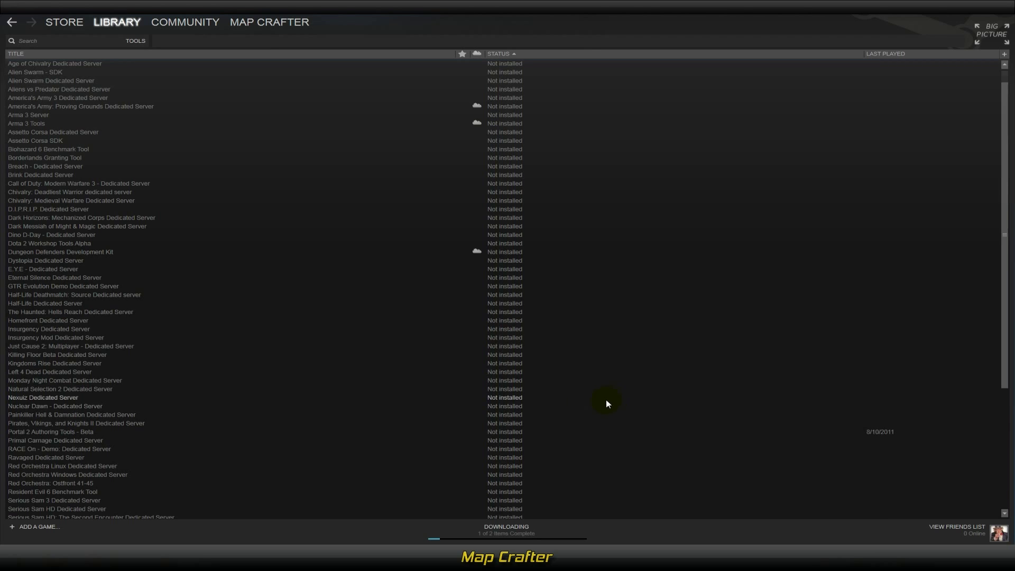
Add Counter-Strike: Global Offensive - SDK to the favorites and launch it
right_click(109, 64)
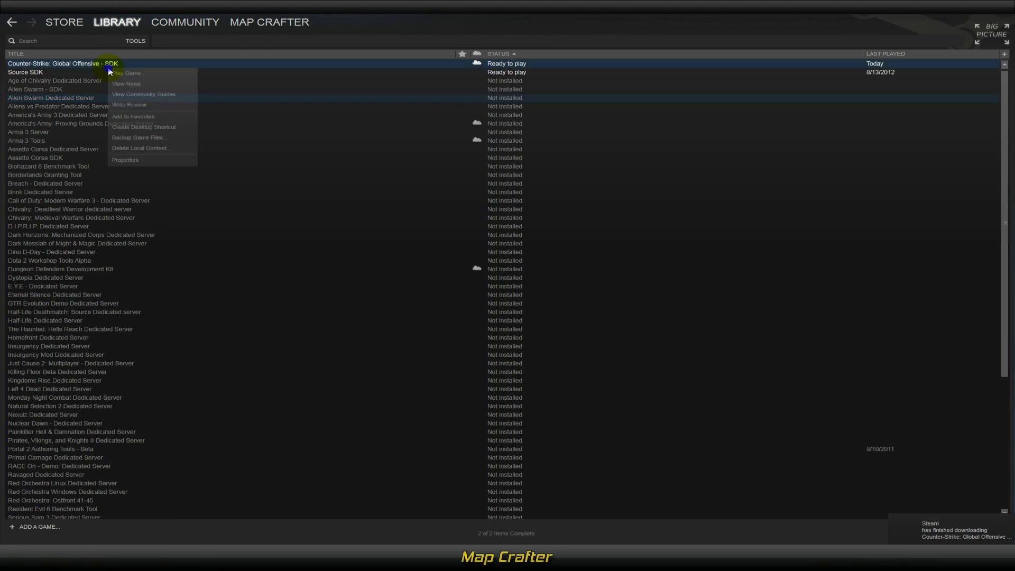
click(148, 117)
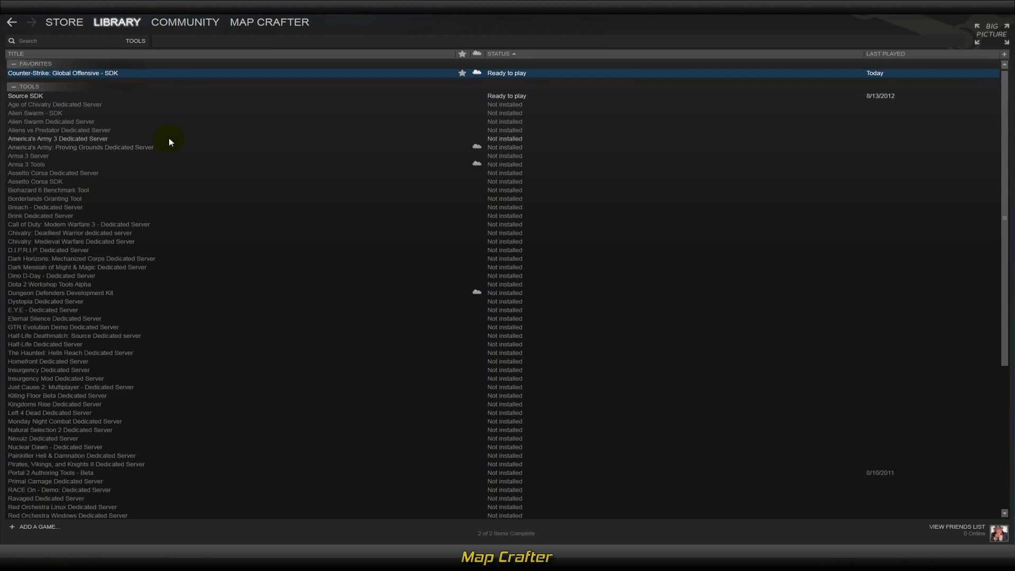
right_click(111, 74)
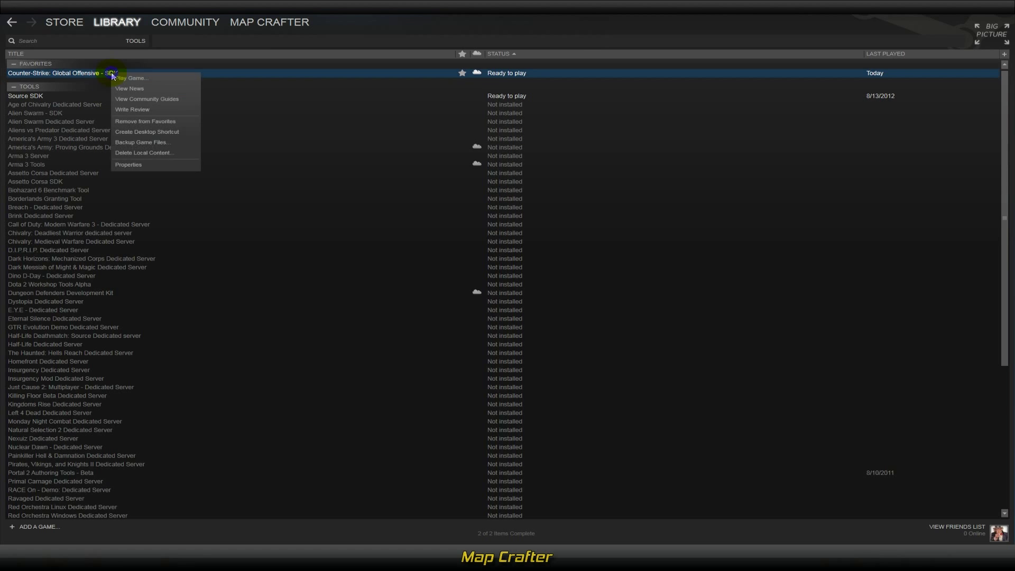
click(131, 79)
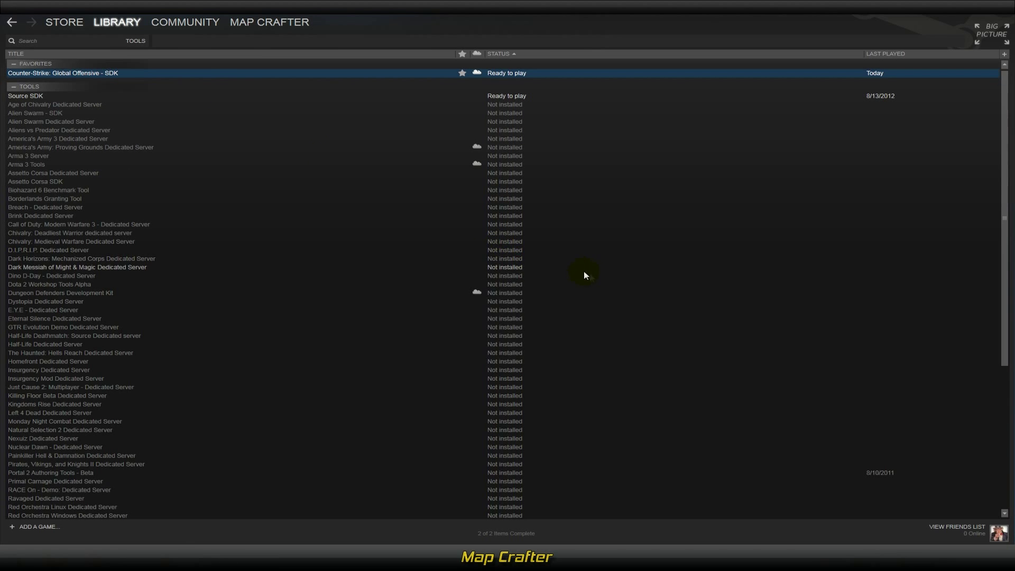
Launch Hammer World Editor from the SDK launcher and create a new map
right_click(513, 219)
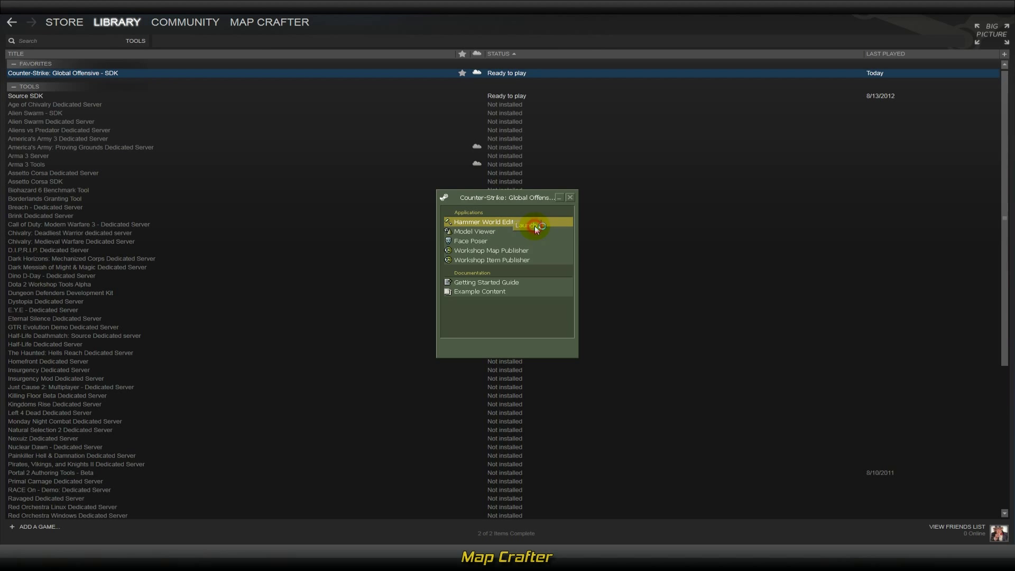
double_click(534, 227)
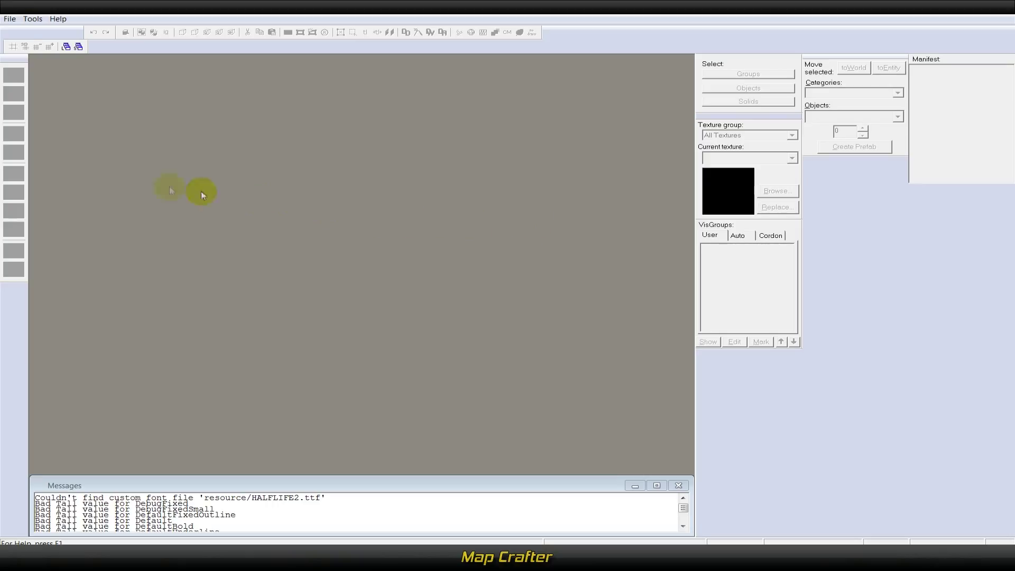
click(9, 20)
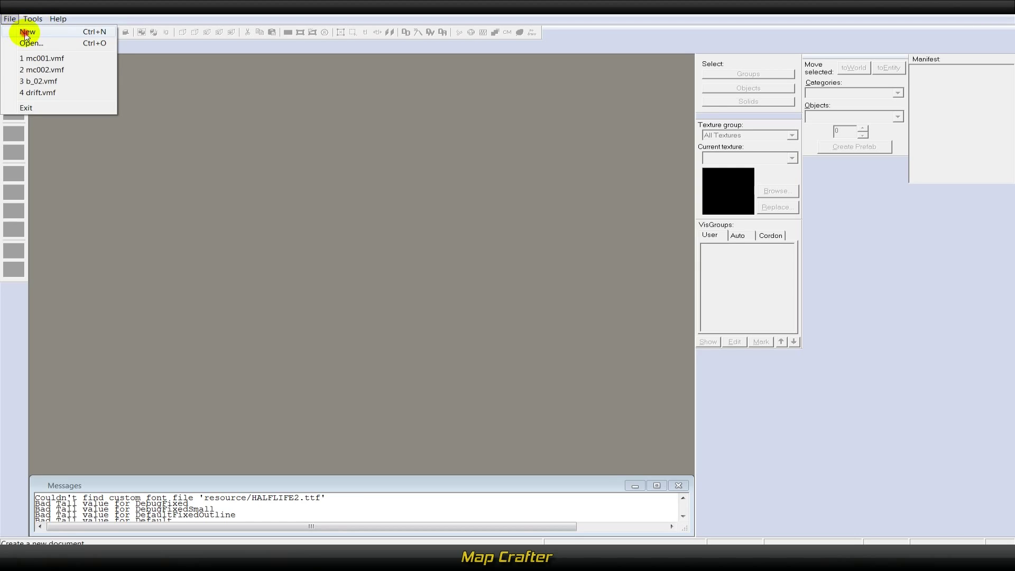
click(27, 32)
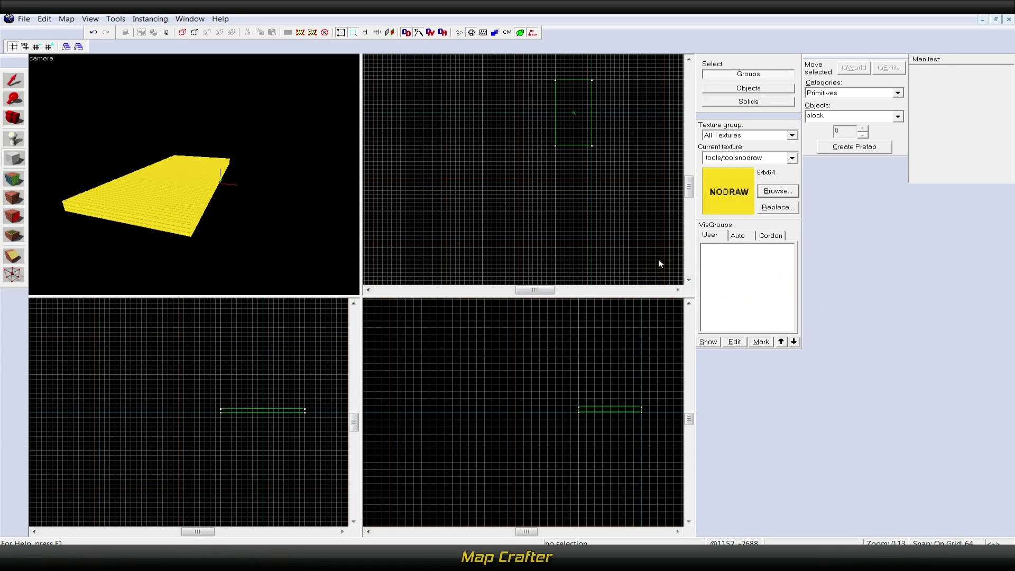
Select the nodraw block with the Selection Tool in the camera and top views, clearing the selection each time
click(17, 81)
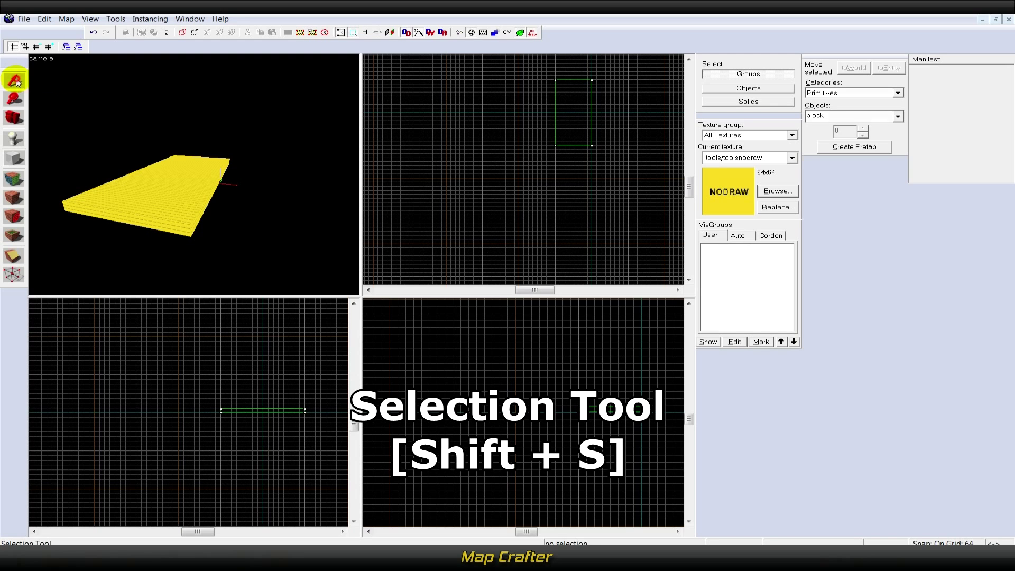
click(183, 181)
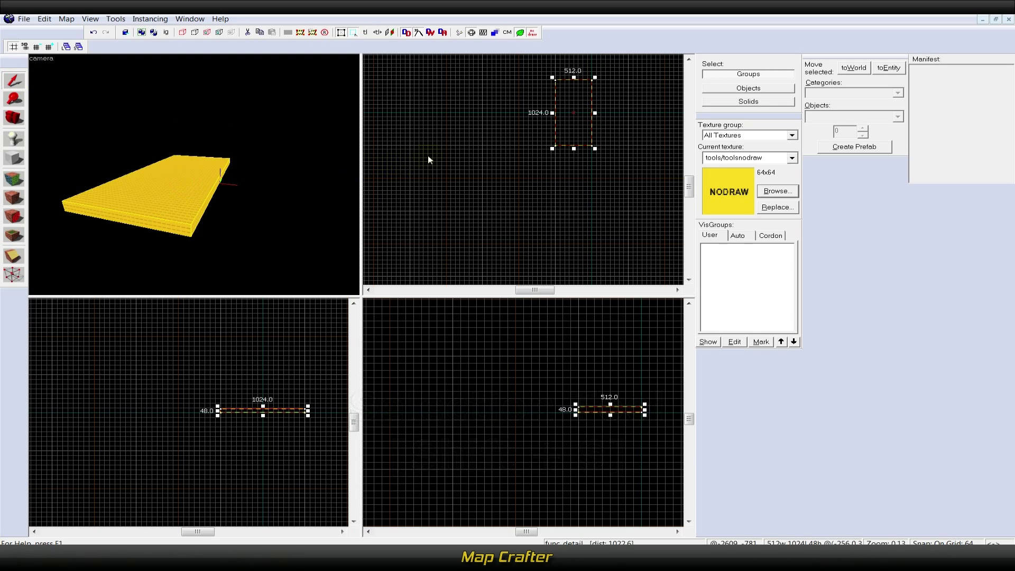
click(457, 142)
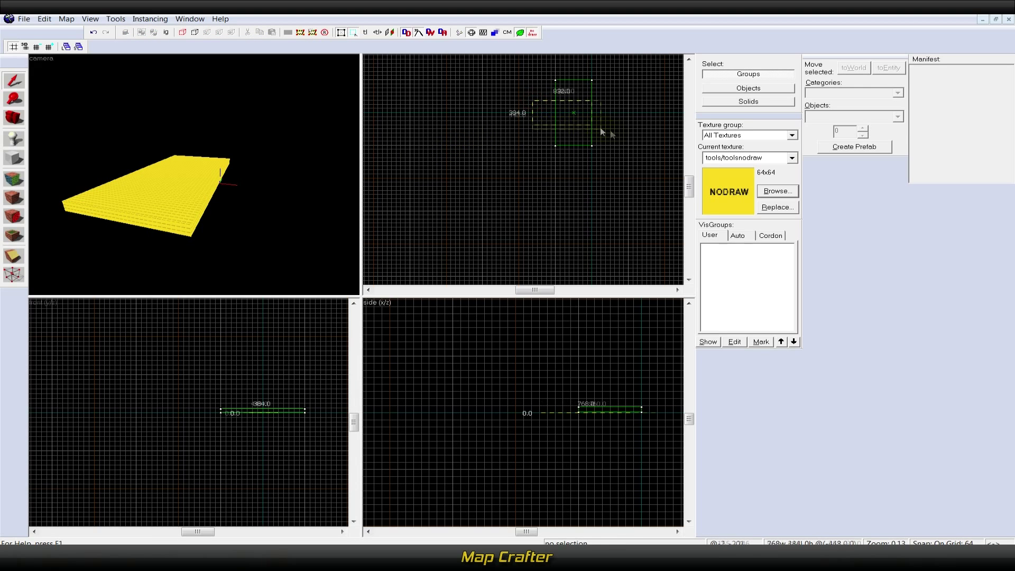
click(556, 125)
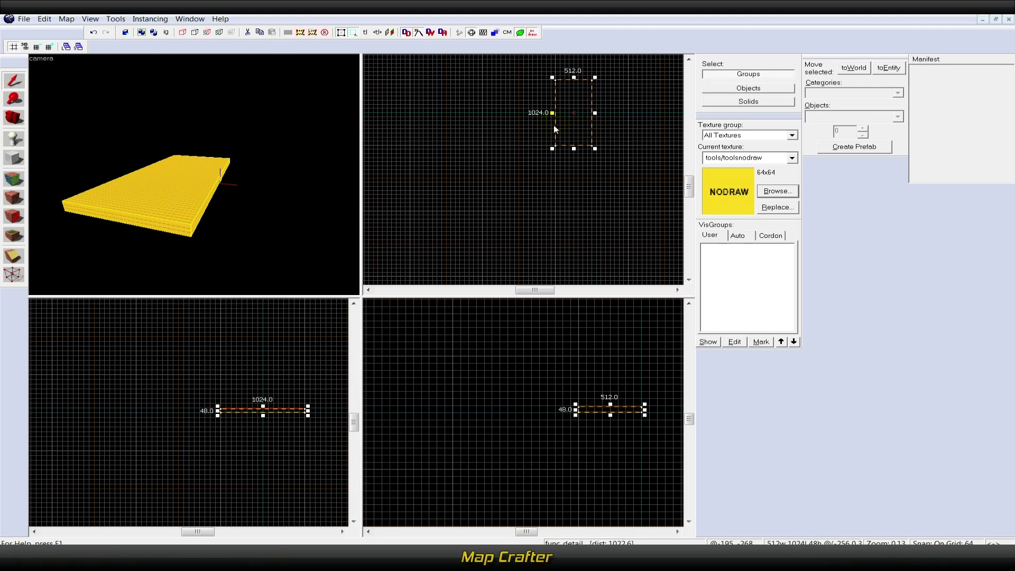
click(475, 107)
click(189, 187)
click(379, 141)
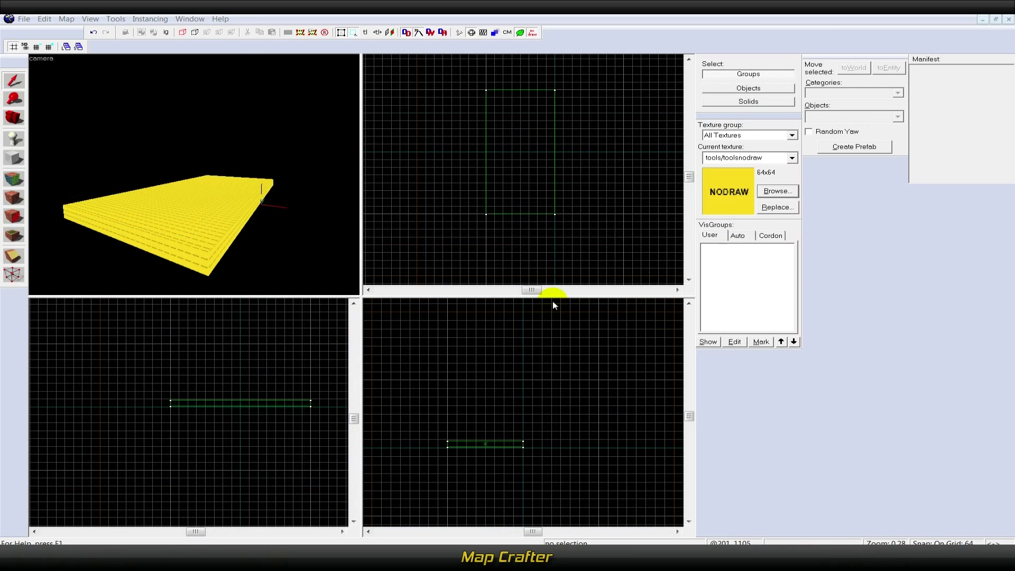
Examine the block in the 2D views at different zoom levels using the Magnify tool
click(16, 100)
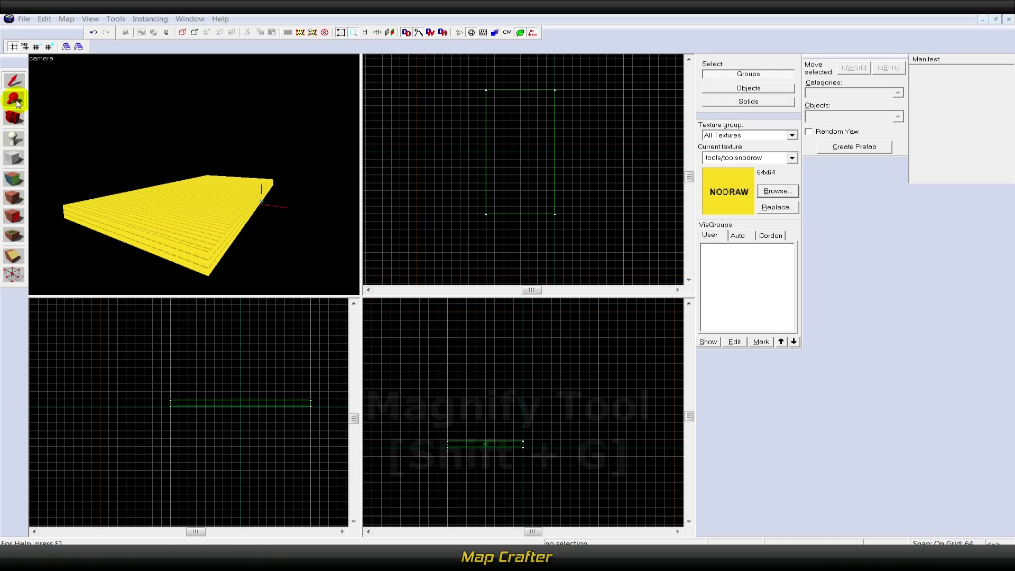
click(53, 95)
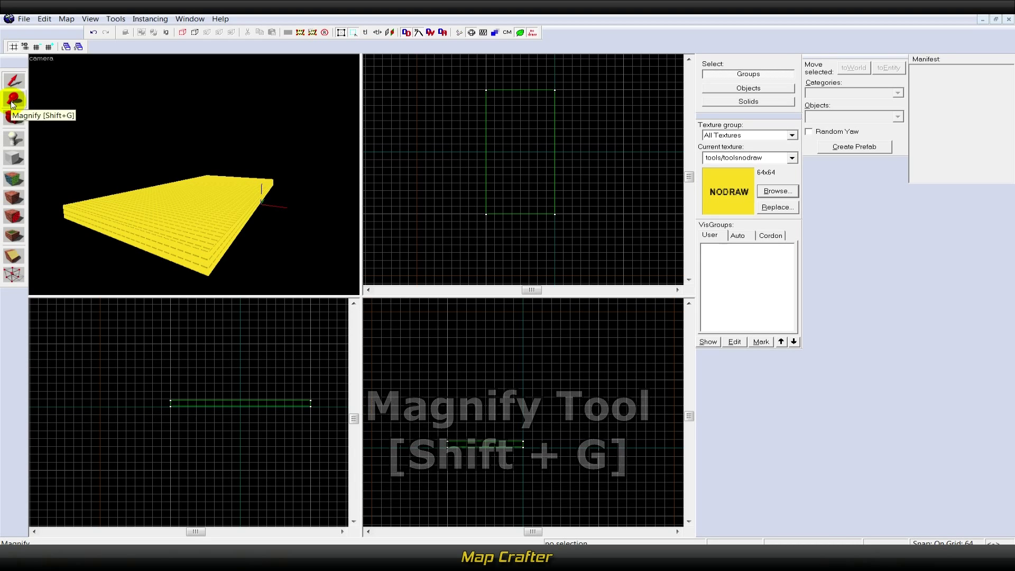
click(517, 153)
right_click(517, 153)
right_click(523, 164)
right_click(523, 165)
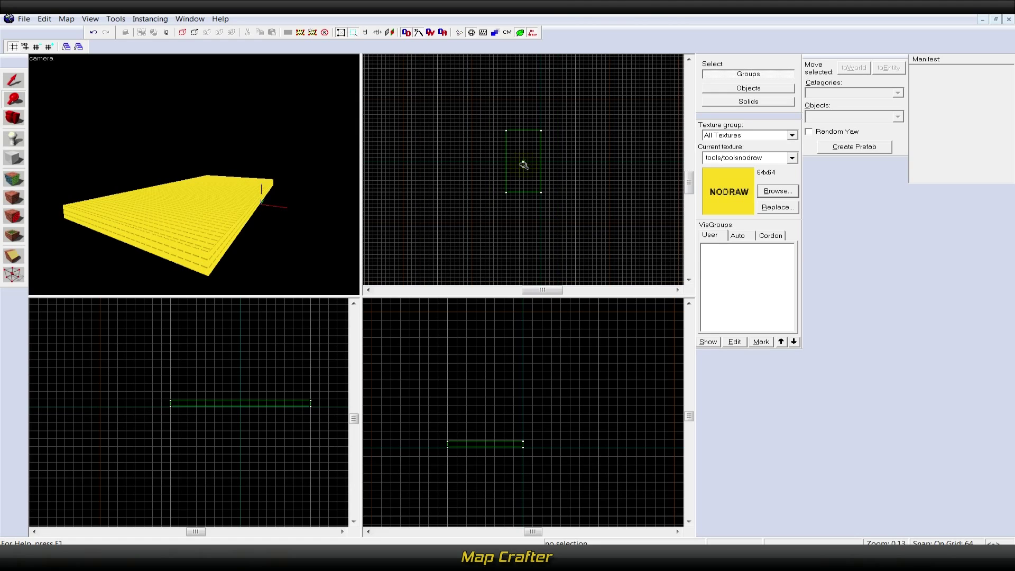
scroll(473, 429, down, 5)
scroll(470, 442, up, 8)
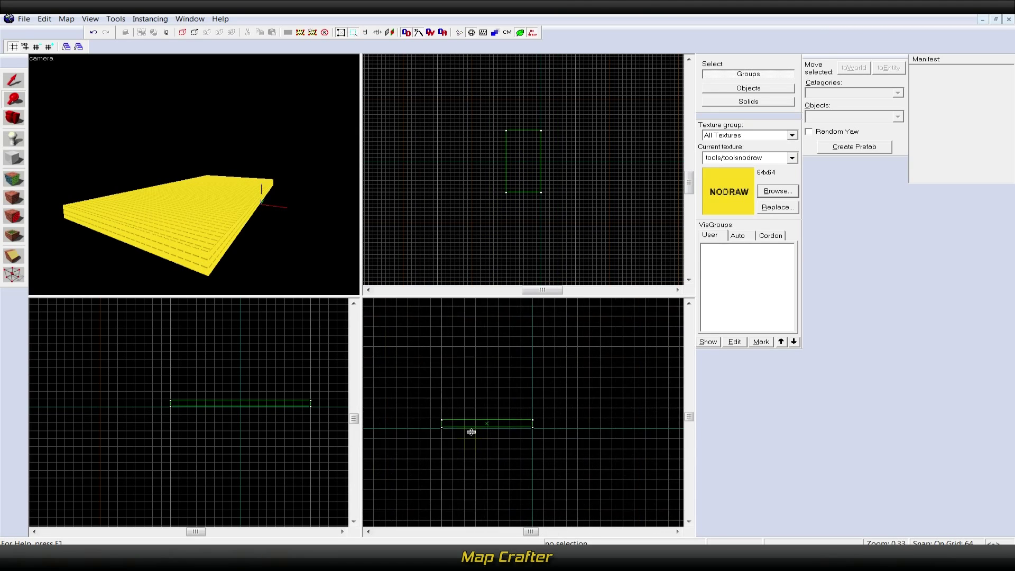
scroll(471, 432, down, 3)
right_click(471, 432)
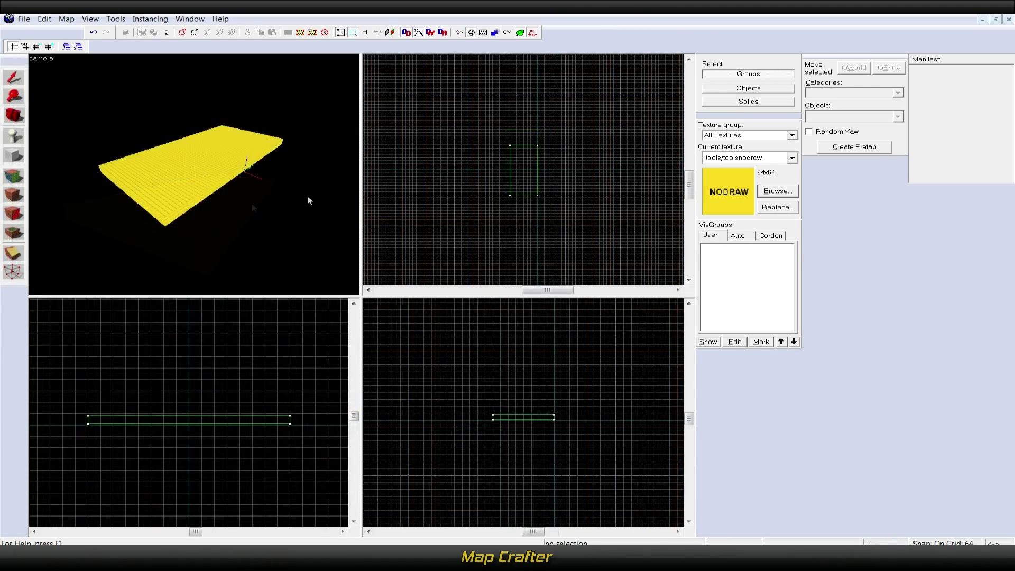
Add cameras aimed at the block from the top and side views with the Camera tool, and switch between the cameras
click(15, 119)
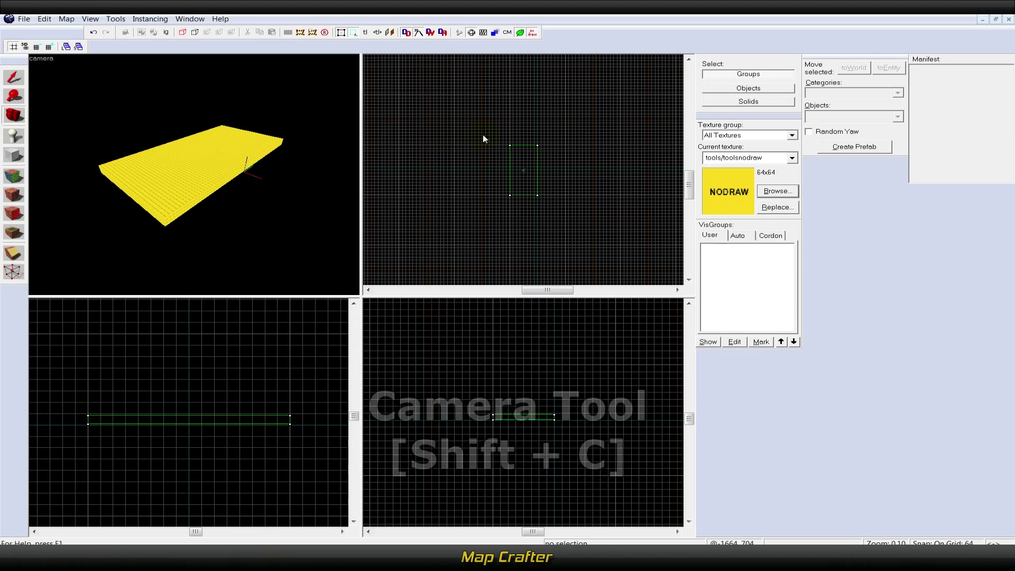
shift+drag(525, 111, 524, 131)
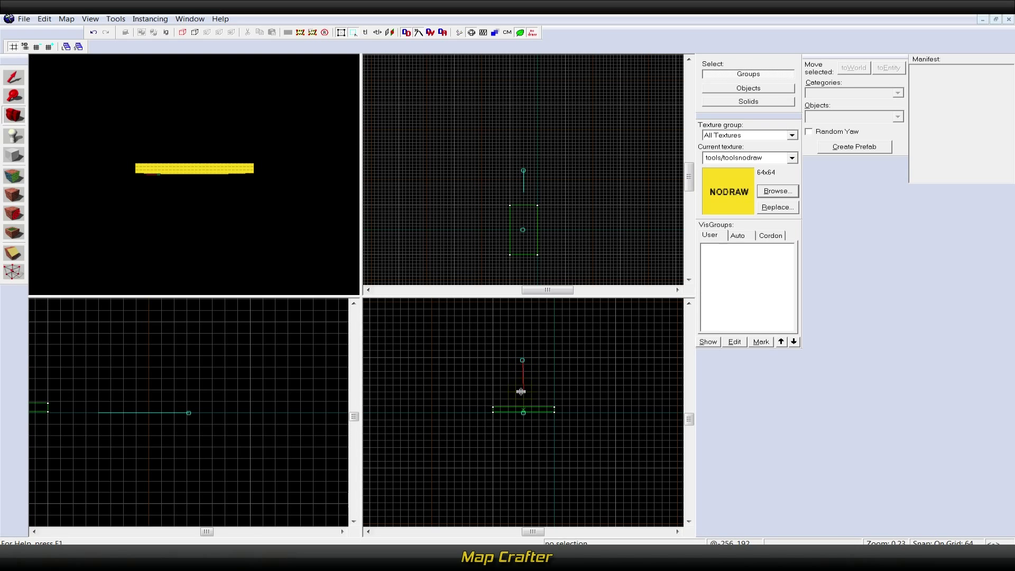
shift+drag(521, 392, 521, 392)
scroll(111, 444, down, 5)
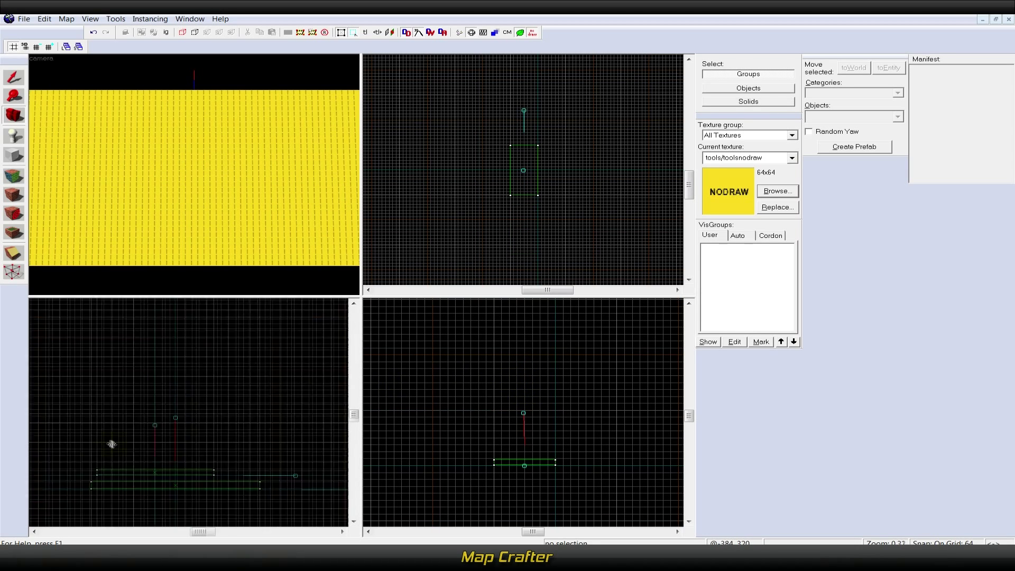
drag(50, 461, 84, 462)
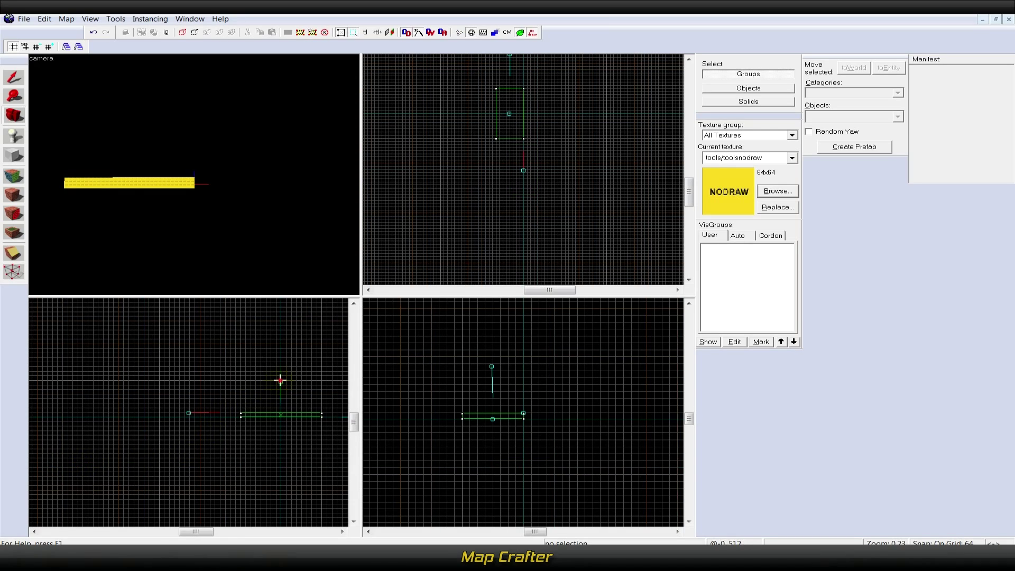
key(Page_Down)
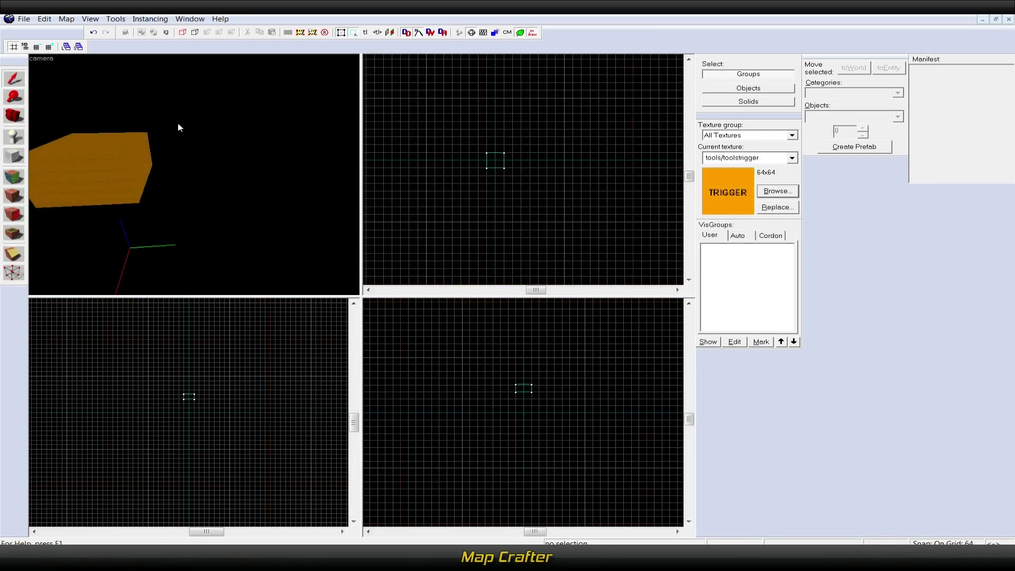
Place an info_player_terrorist entity beside the trigger block with the Entity Tool, raising its insertion point to the block's upper face
key(shift+e)
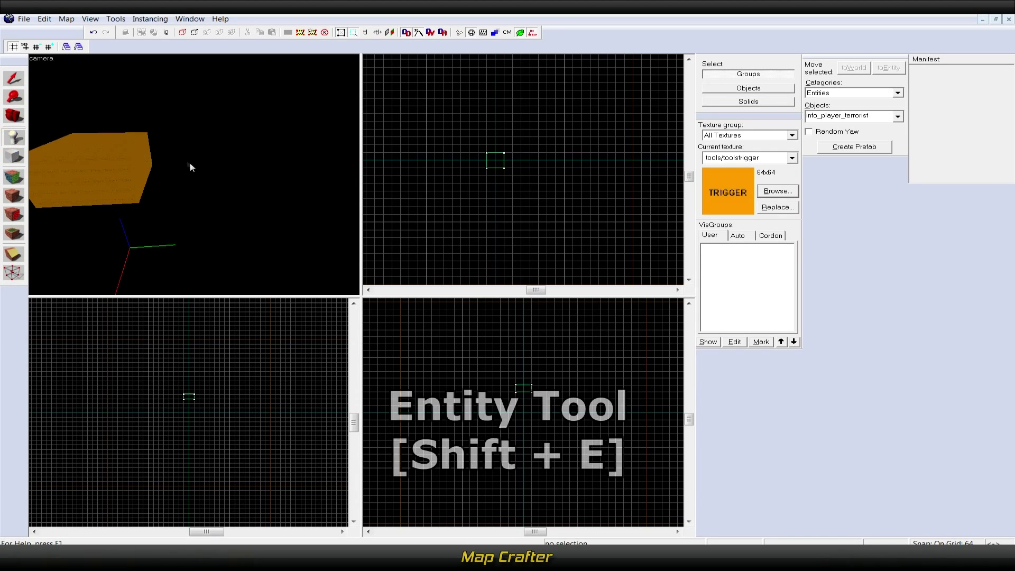
click(521, 160)
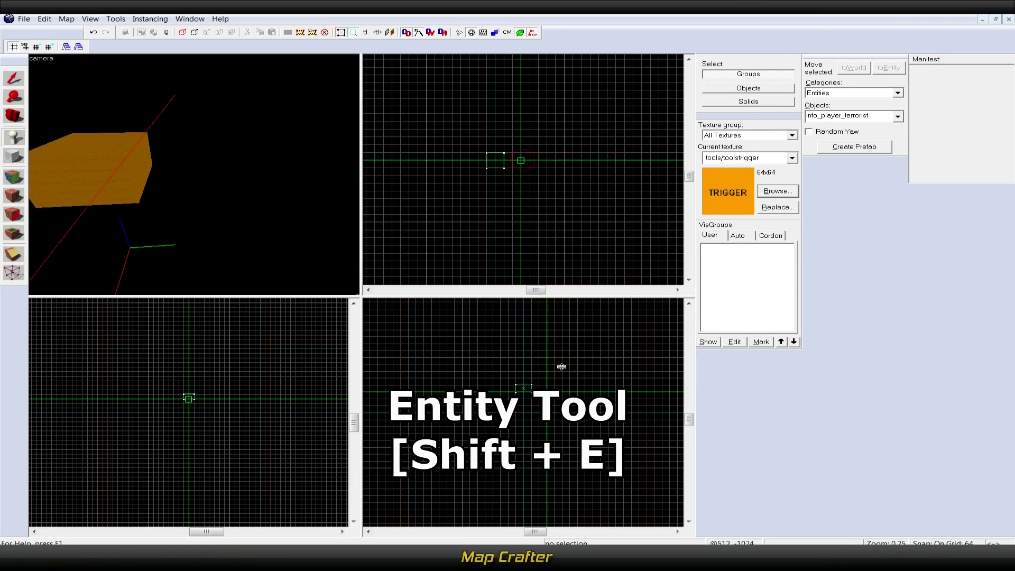
drag(546, 394, 546, 385)
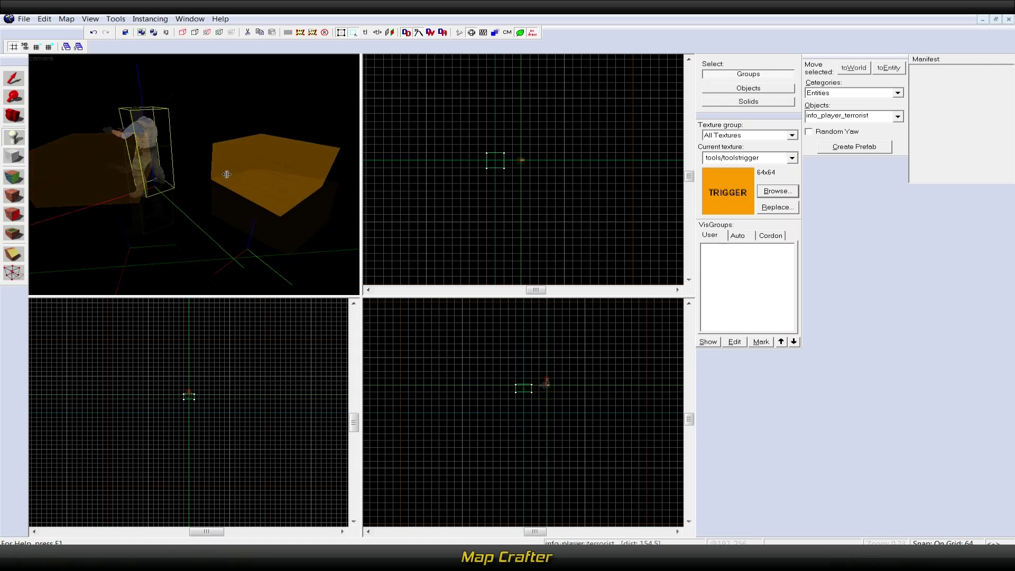
View the info_player_terrorist entity from another side, and open and close its object properties with the Selection Tool
key(a)
key(w)
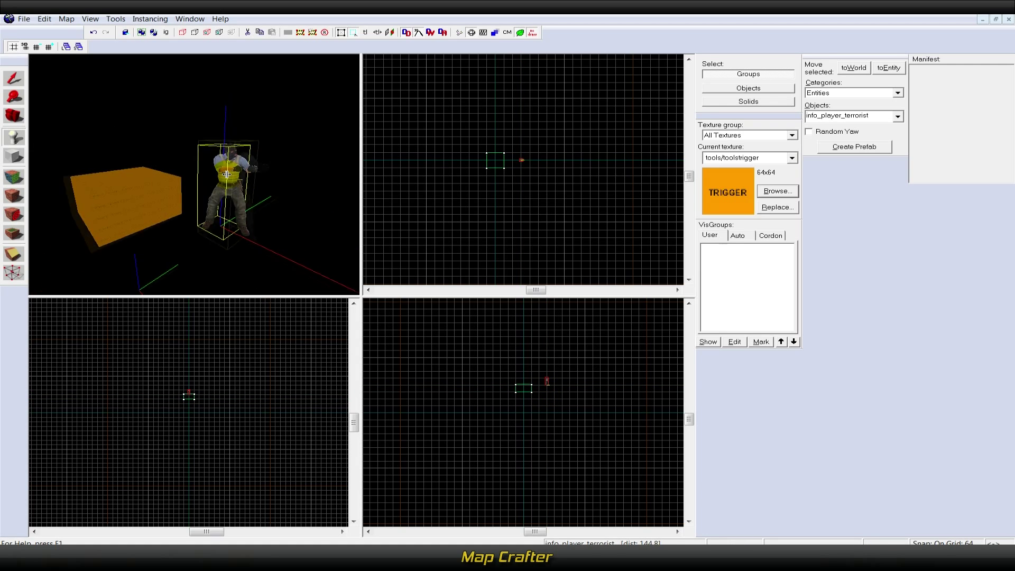
key(s)
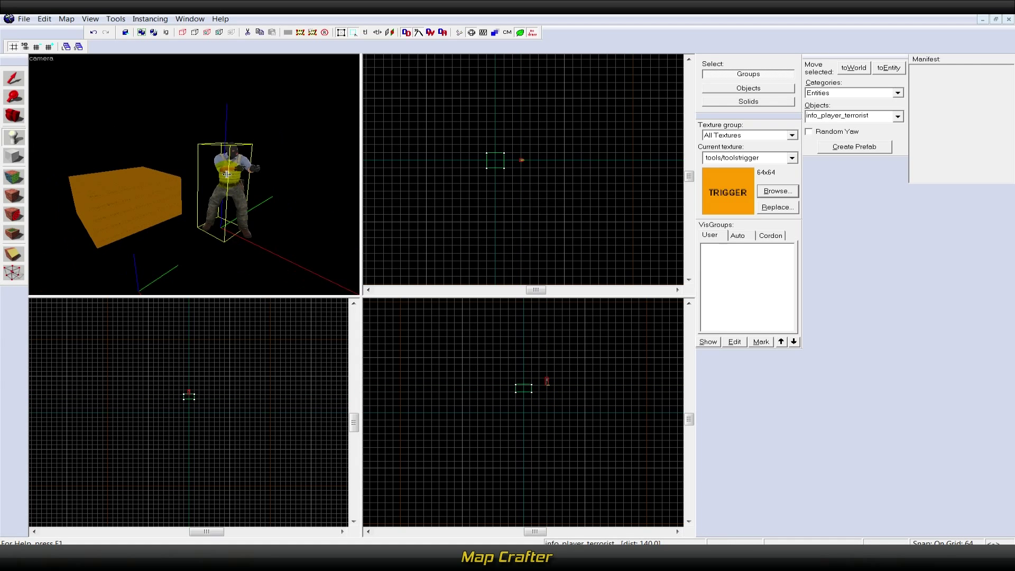
click(10, 79)
double_click(227, 162)
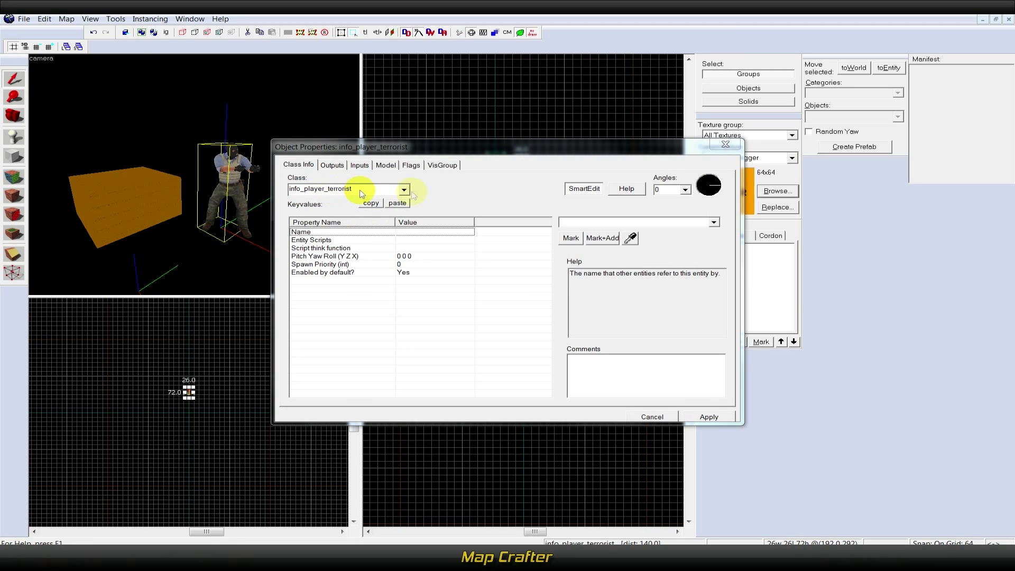
click(724, 143)
Tie the trigger block to a func_detail entity and browse the other func_ classes available for it
click(139, 198)
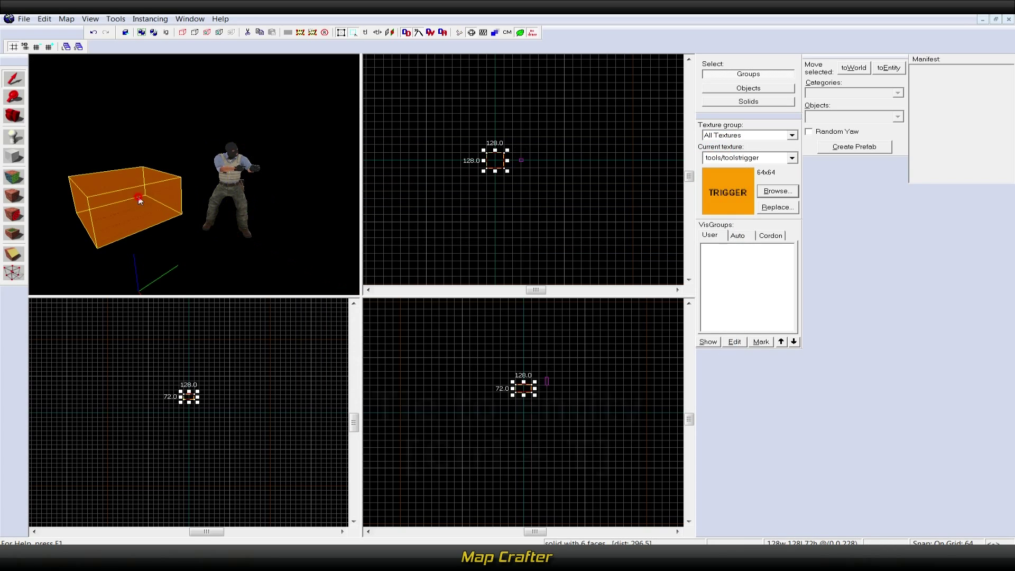
click(115, 19)
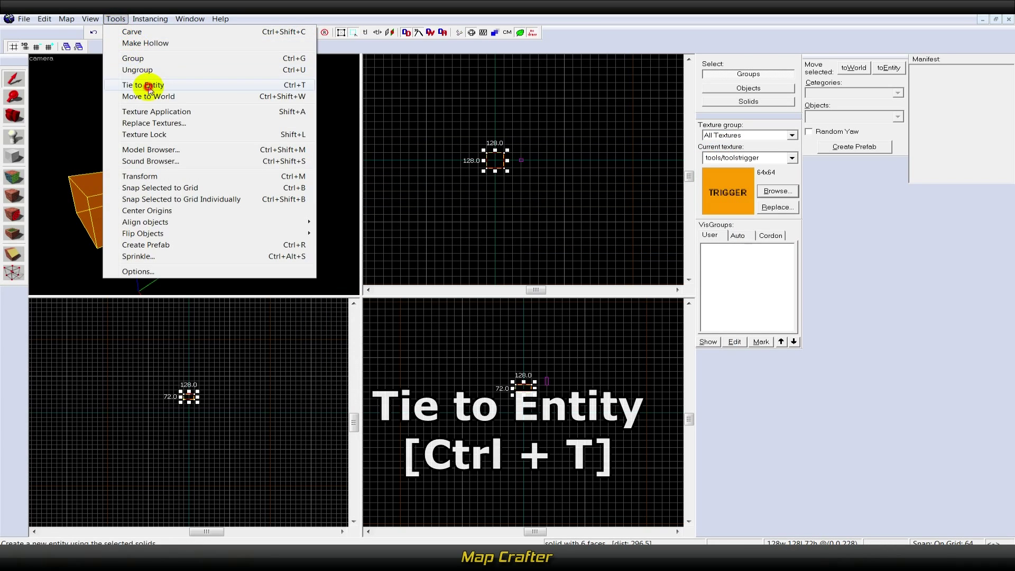
click(150, 89)
click(404, 190)
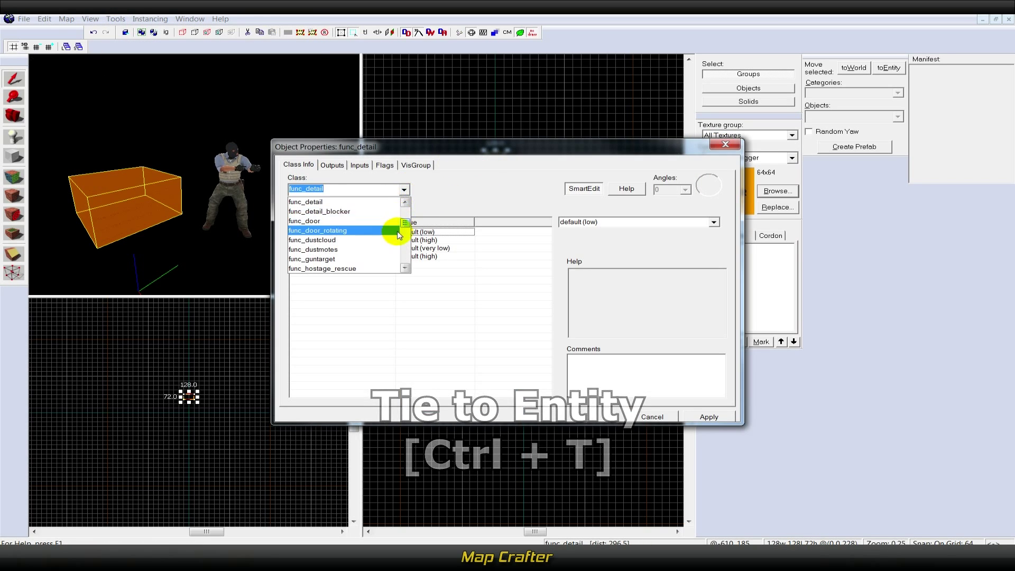
scroll(403, 211, up, 2)
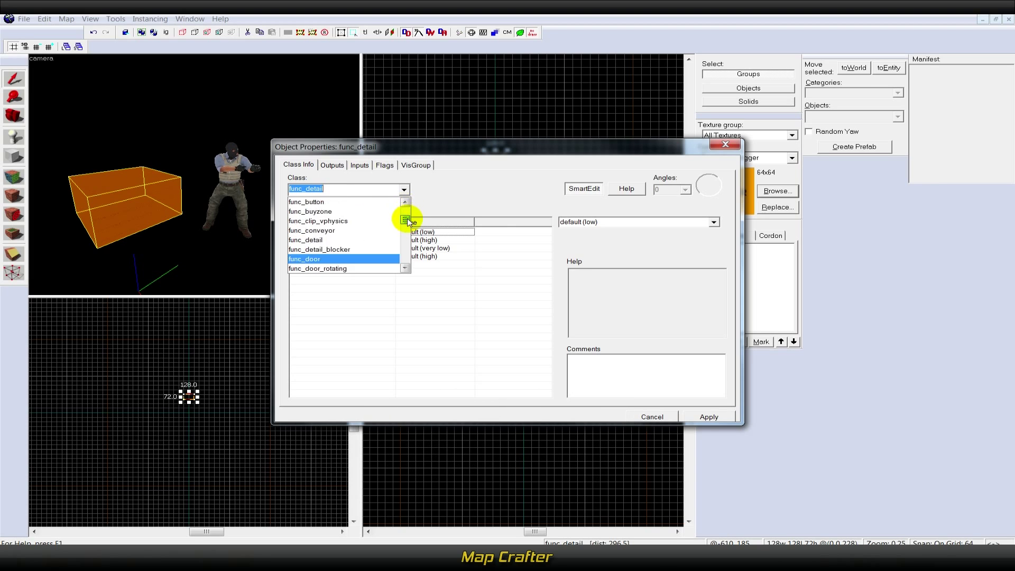
scroll(408, 219, down, 2)
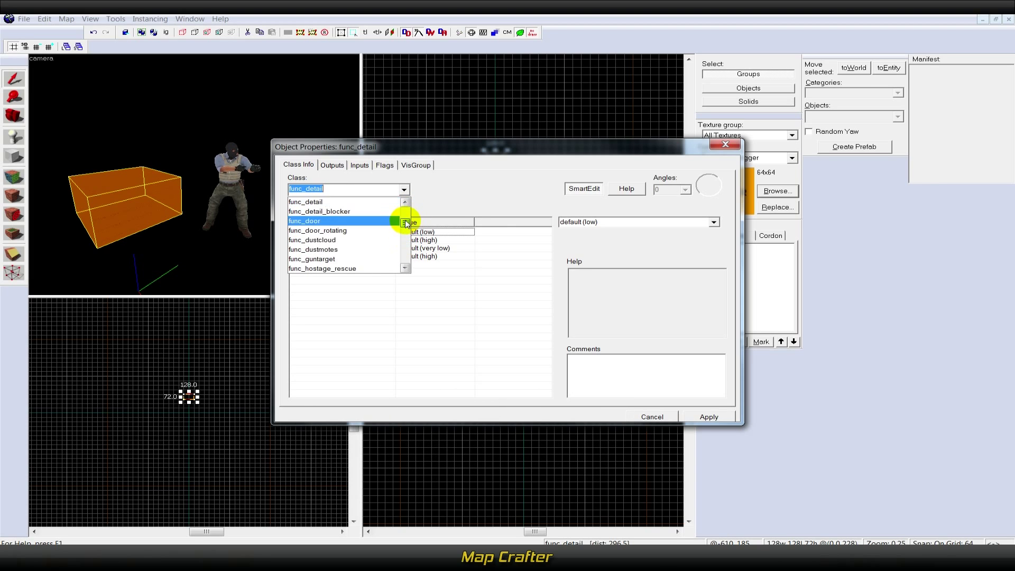
scroll(407, 223, up, 2)
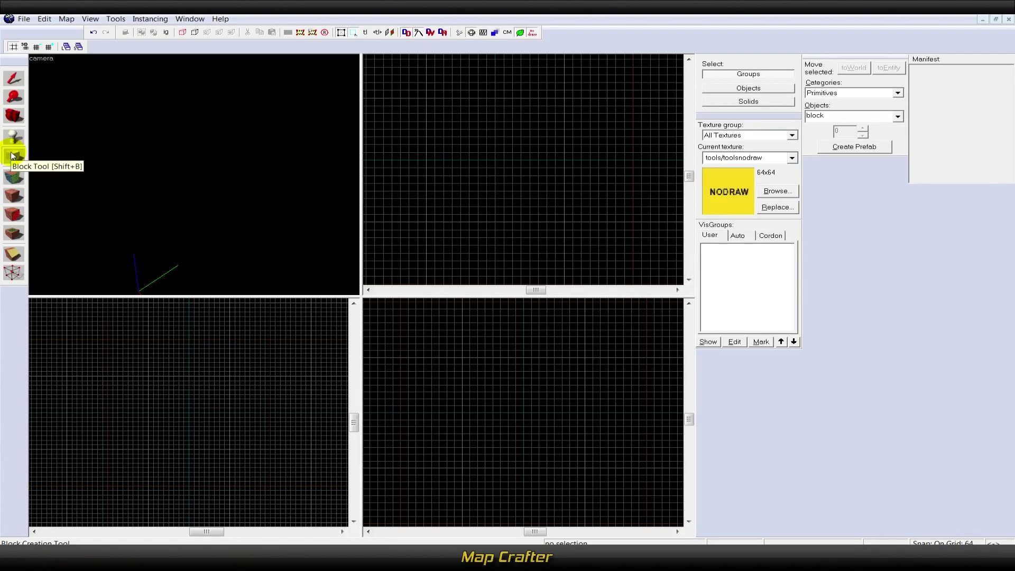
Create a 512 × 512 × 72 nodraw block in the top view with the Block Tool
click(13, 156)
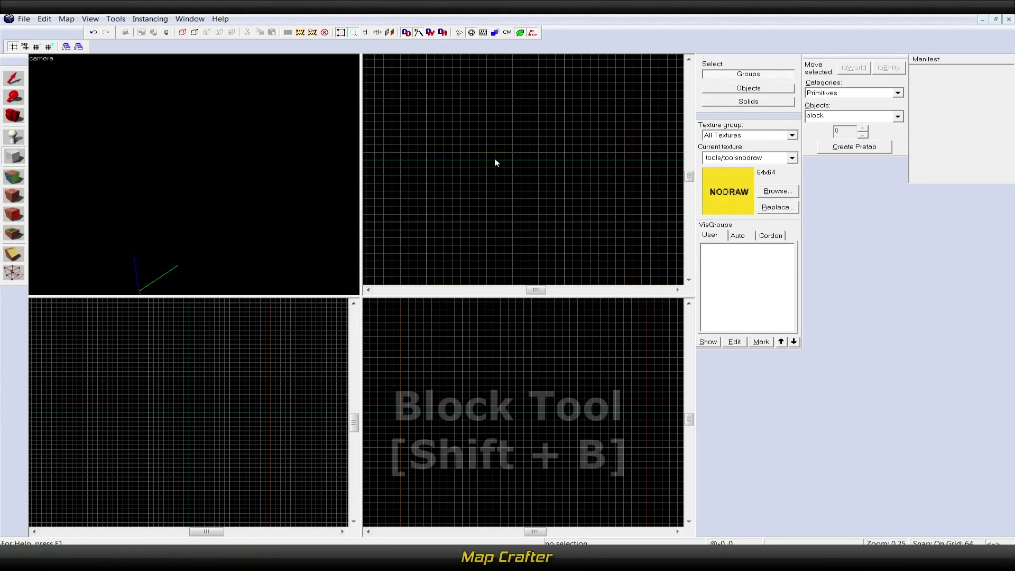
drag(495, 160, 566, 220)
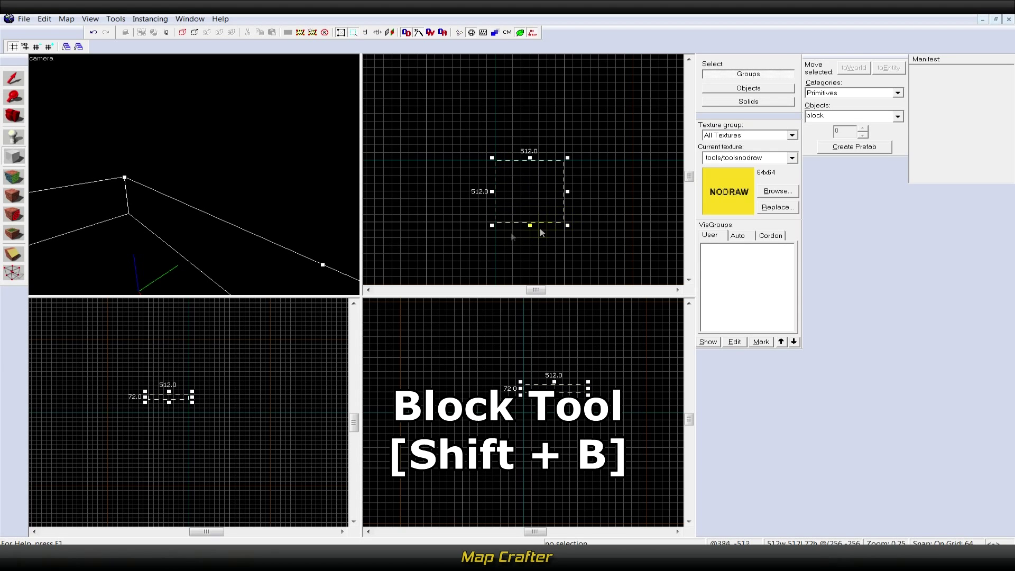
key(z)
key(s)
key(z)
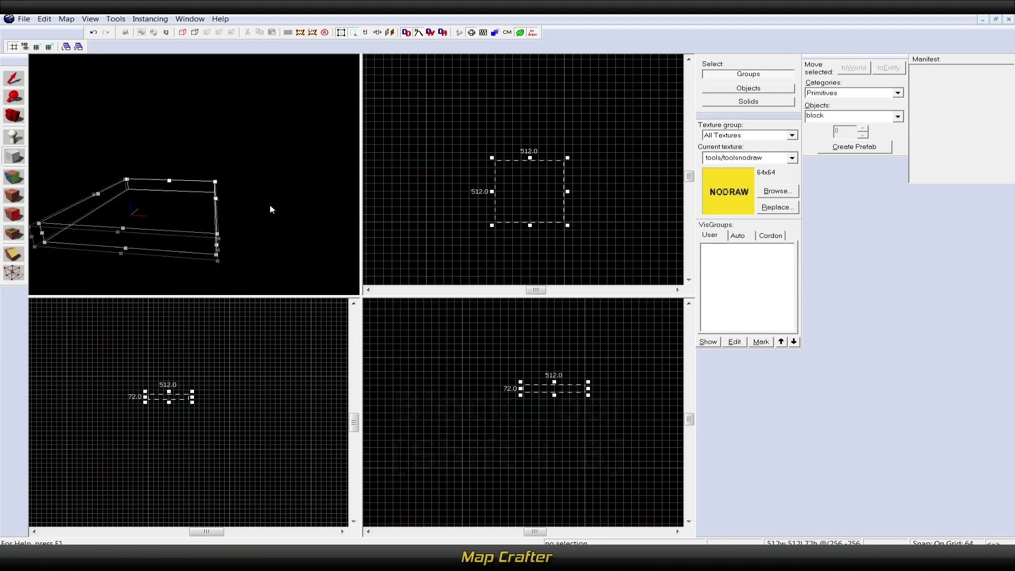
key(Return)
key(z)
key(d)
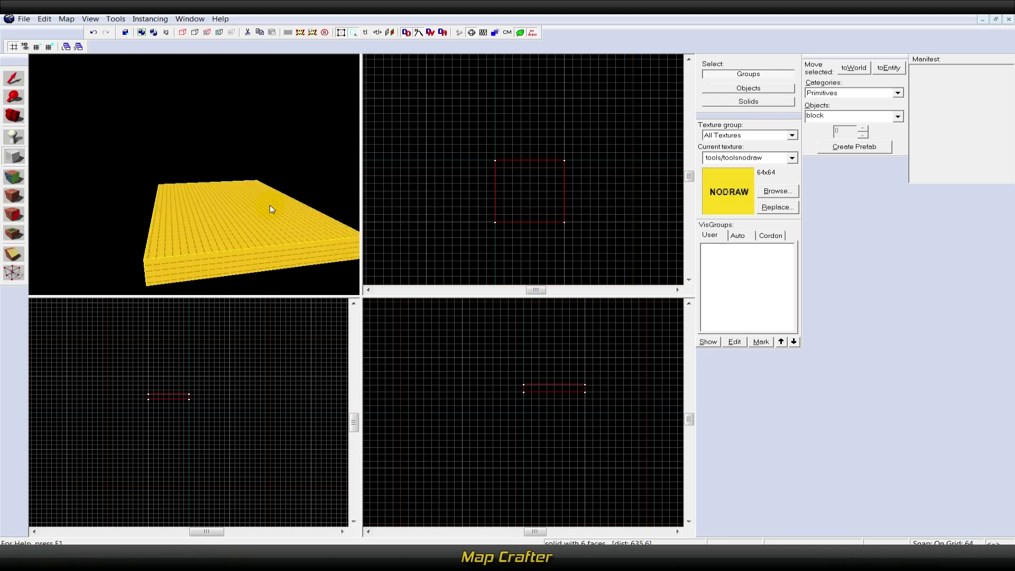
key(s)
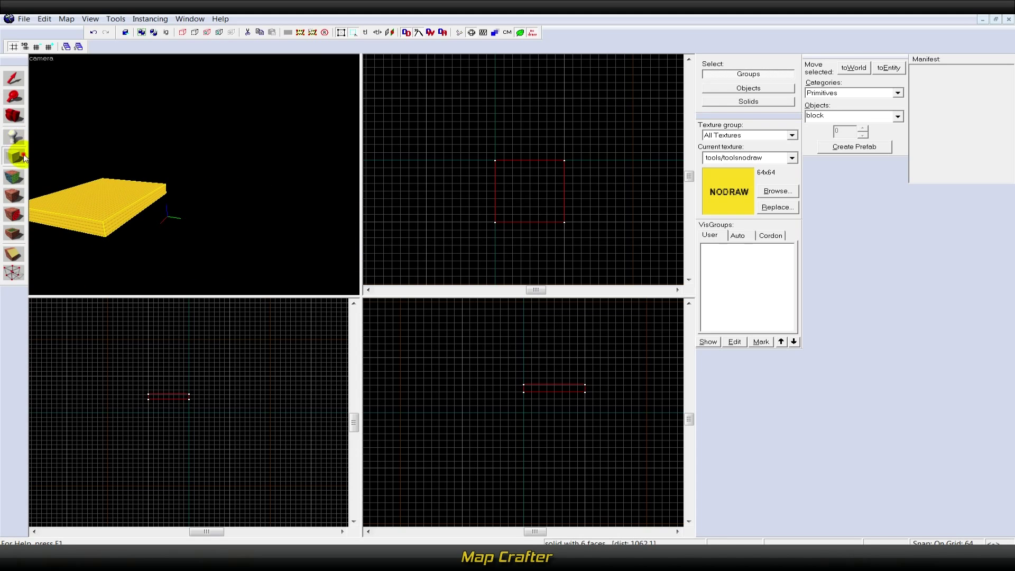
Create an 8-sided nodraw cylinder of 512 × 512 × 72 diagonally adjacent to the block, and clear the selection
click(898, 116)
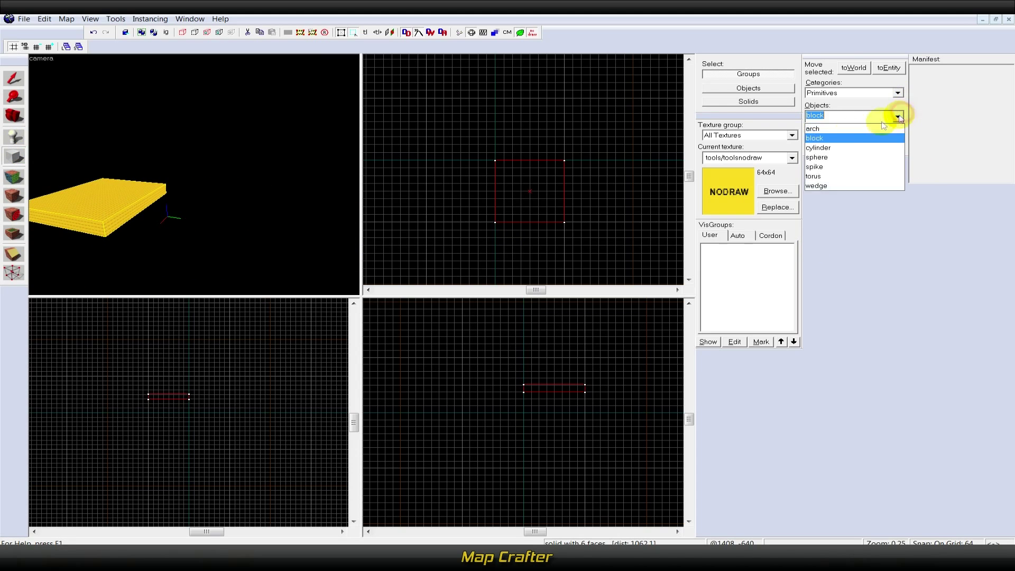
click(826, 148)
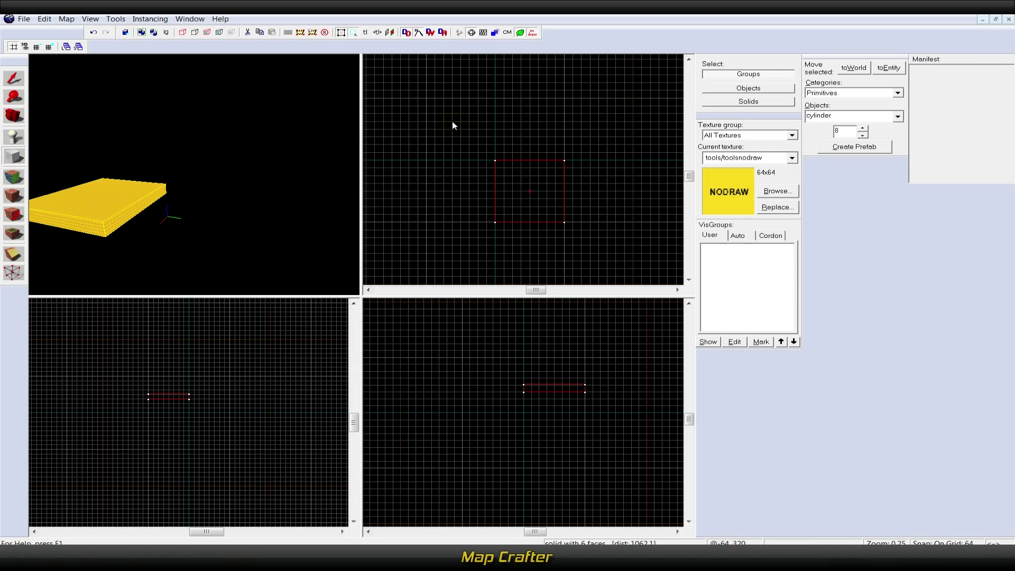
drag(424, 102, 496, 158)
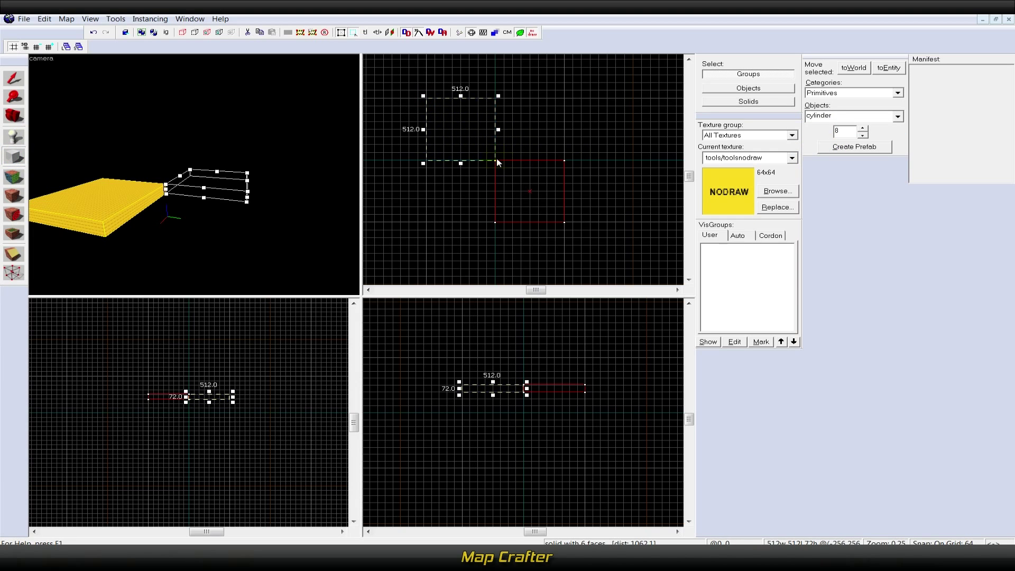
key(Return)
click(14, 78)
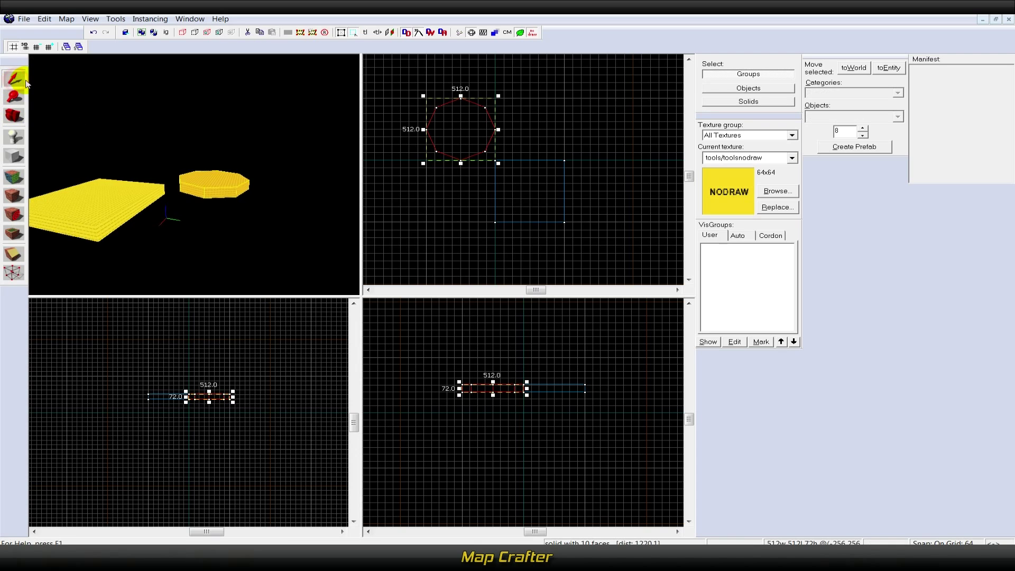
key(d)
key(w)
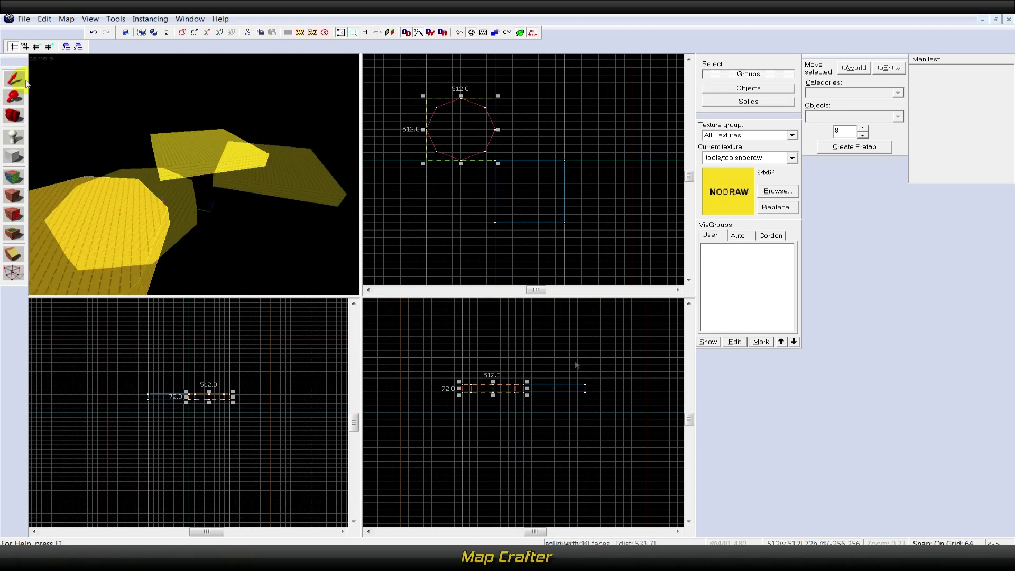
click(255, 277)
Apply the dev/dev_measuregeneric01b texture to the cylinder's top face and to the block's visible faces with the Texture Application Tool
click(14, 177)
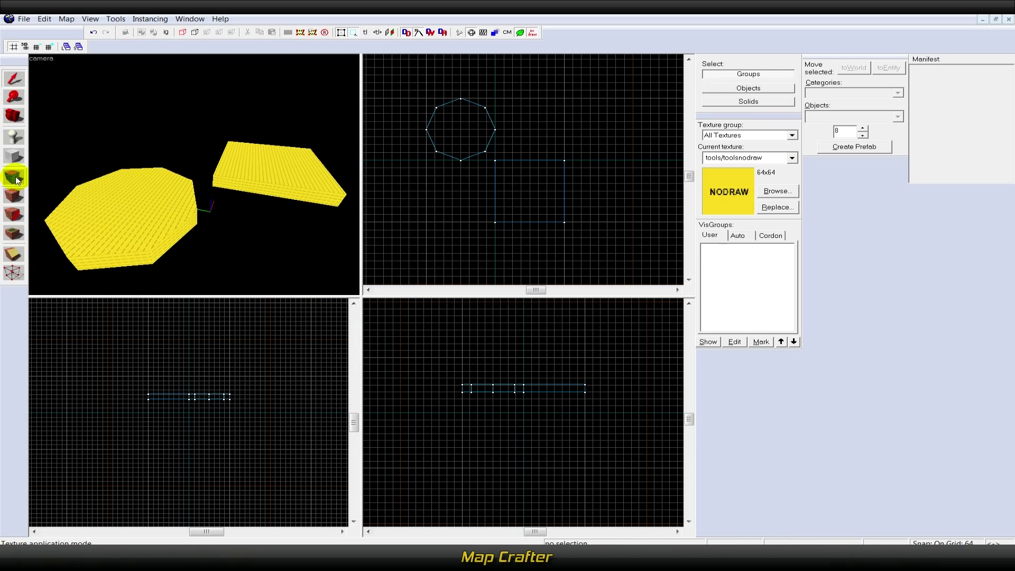
click(159, 210)
click(481, 318)
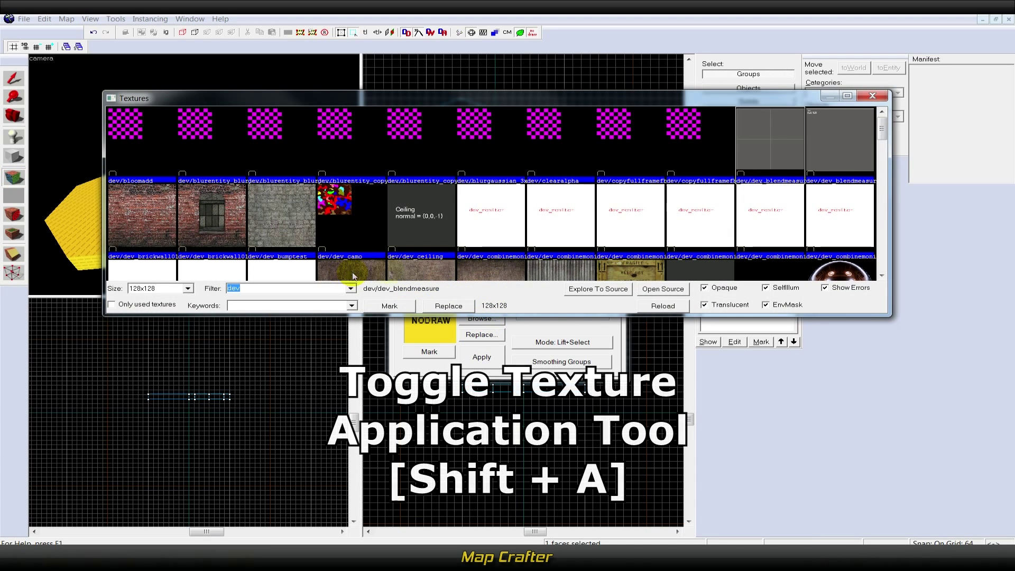
drag(884, 135, 857, 188)
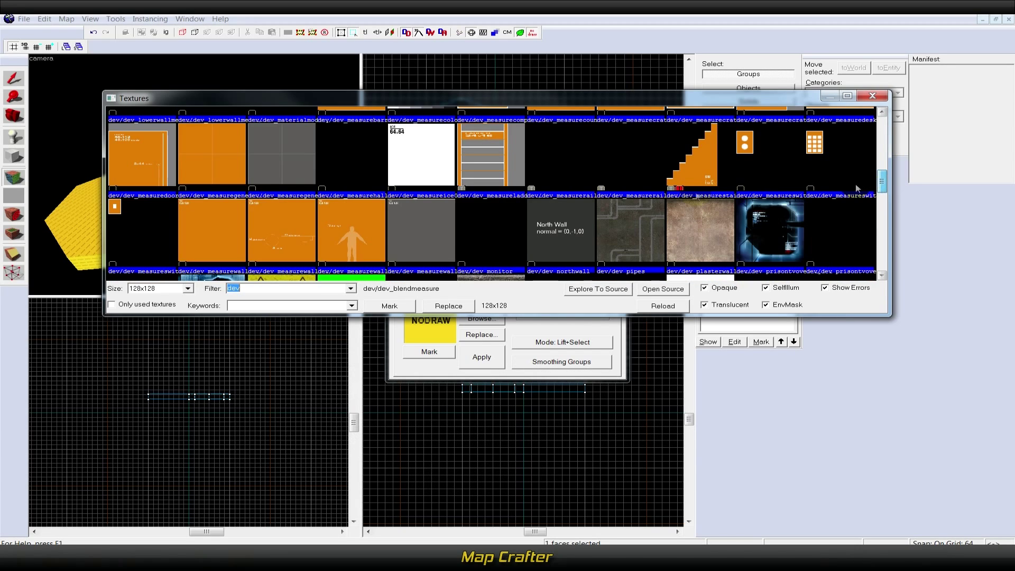
double_click(286, 164)
click(482, 357)
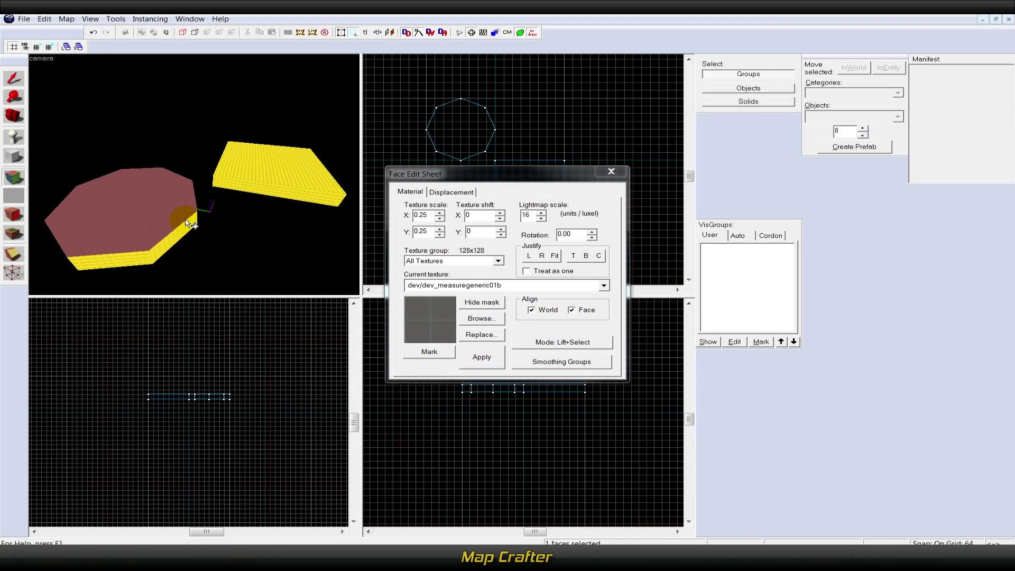
right_click(267, 192)
right_click(275, 180)
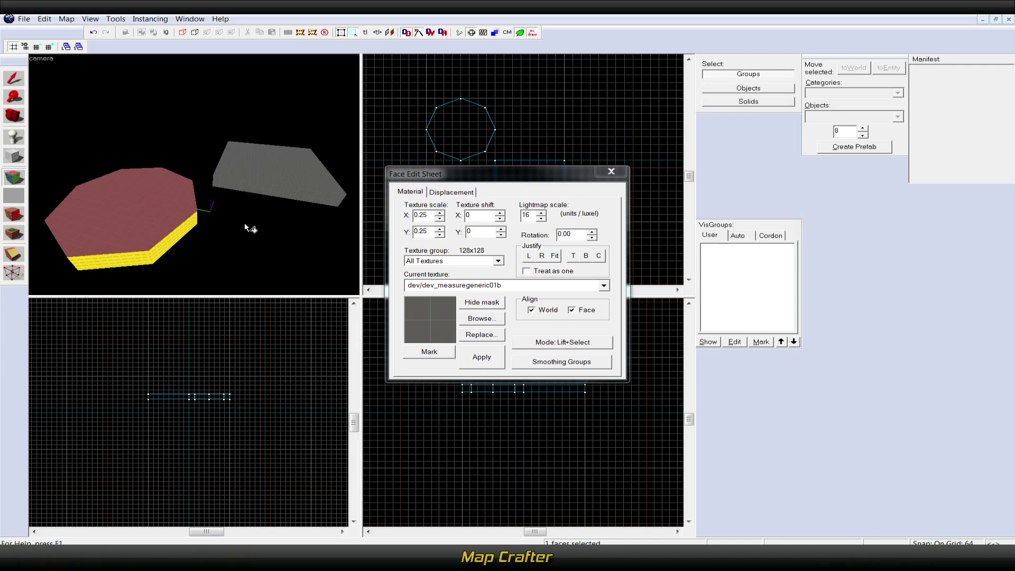
Fit the texture to the cylinder's top face, and justify it to the top, left and right
click(554, 256)
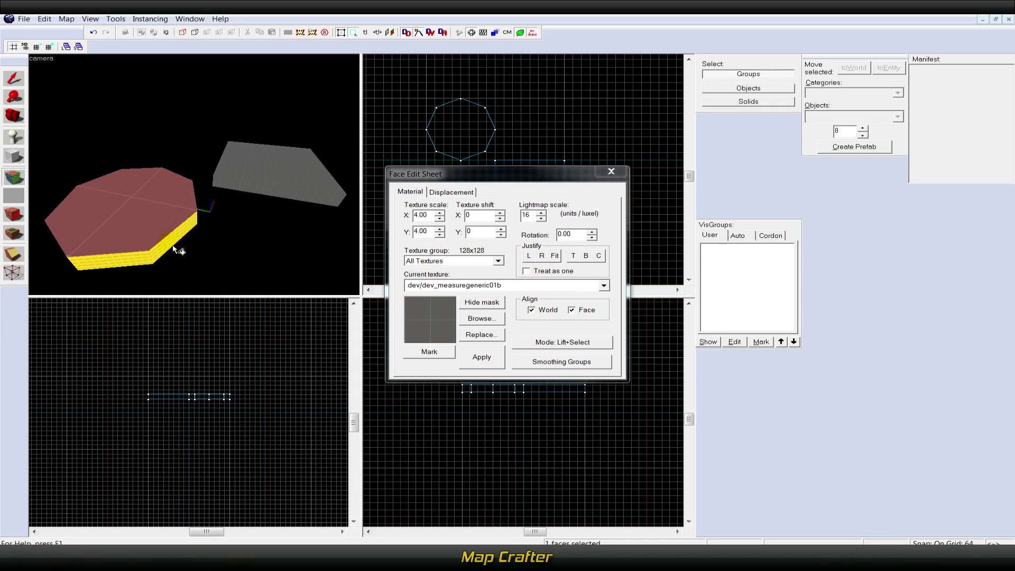
click(573, 255)
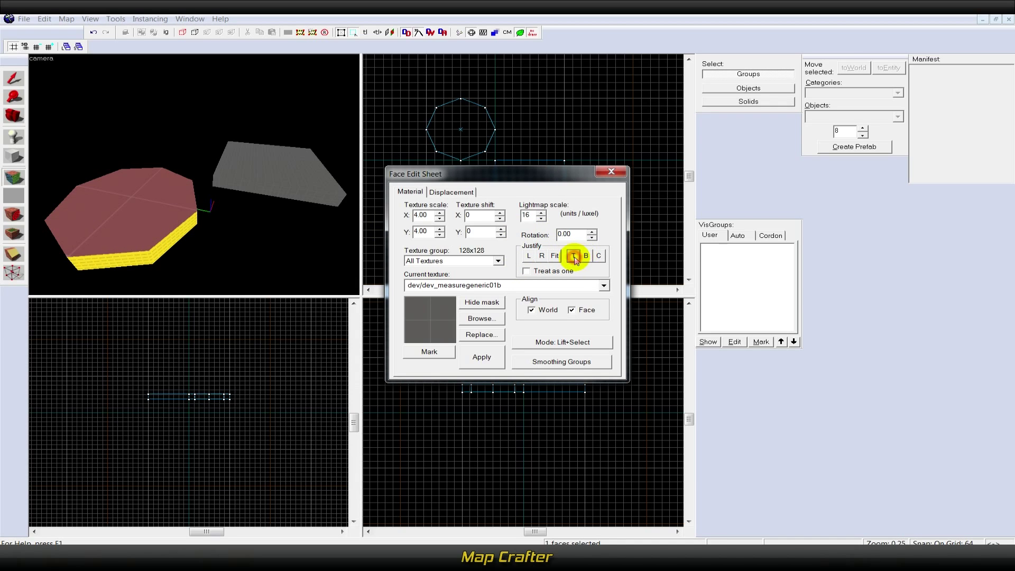
click(527, 257)
click(541, 256)
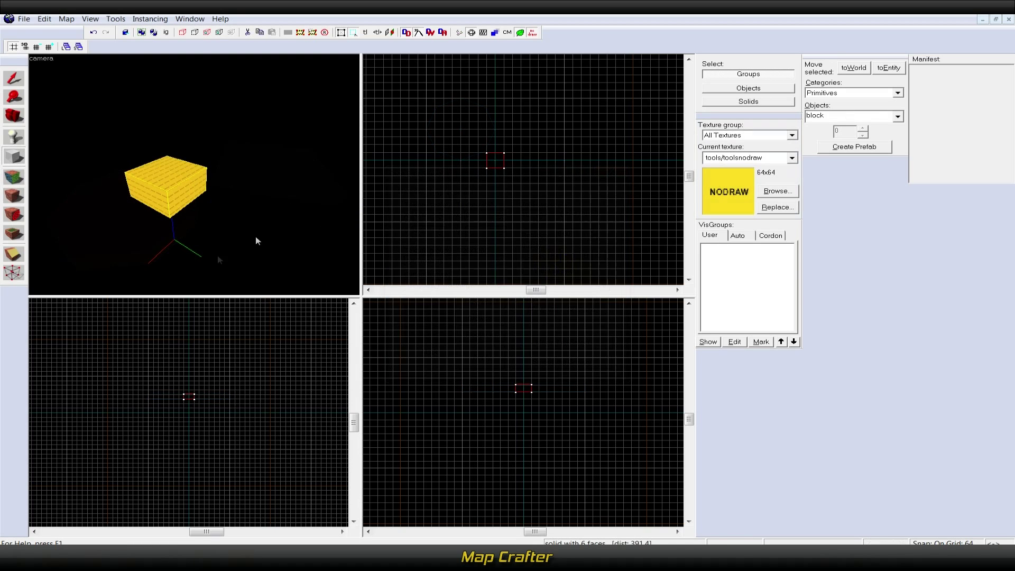
Filter the textures by "trigger", choose tools/toolstrigger and apply it to the whole selected nodraw block with the Apply Current Texture tool
click(777, 191)
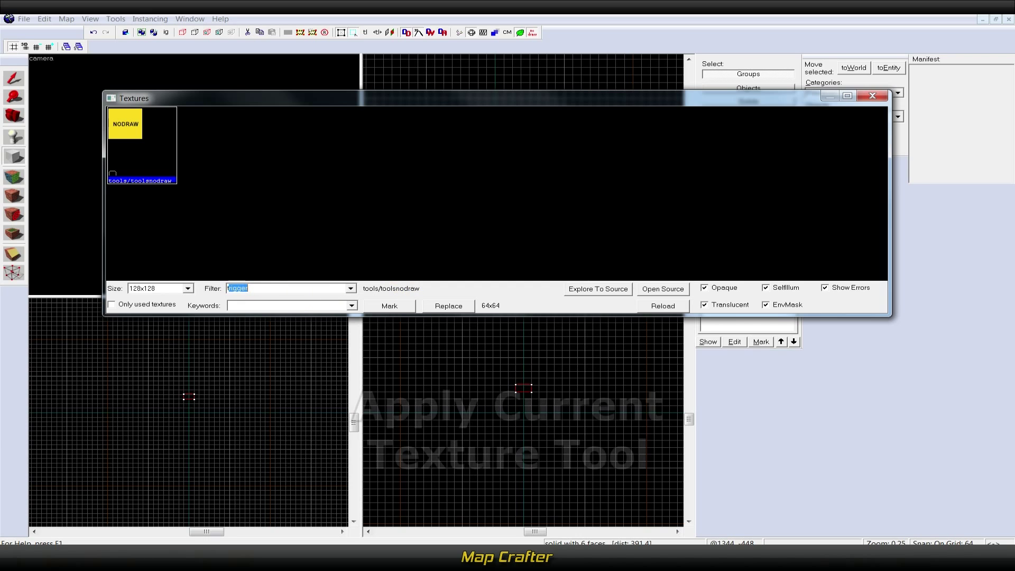
text(trigger)
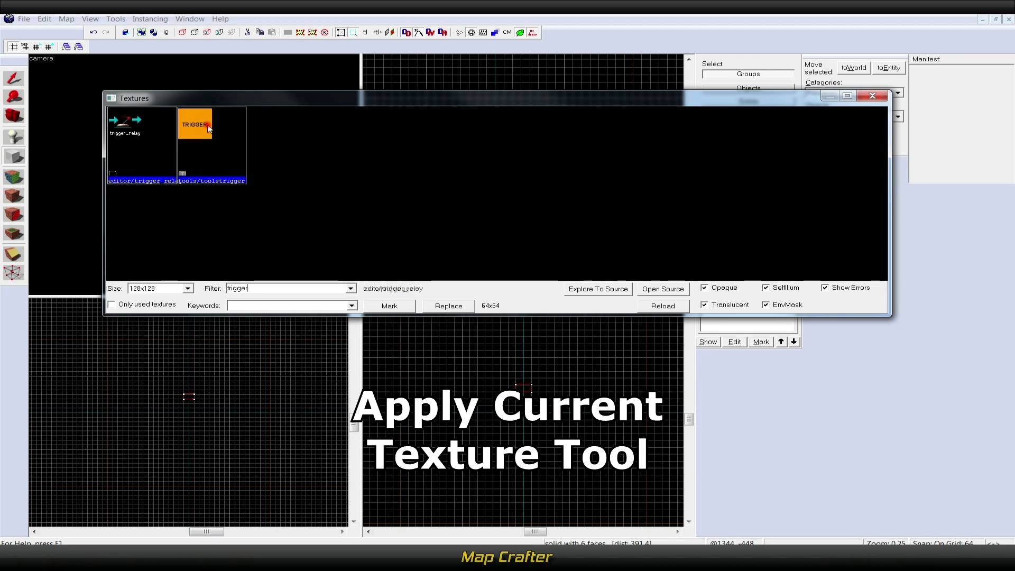
double_click(209, 129)
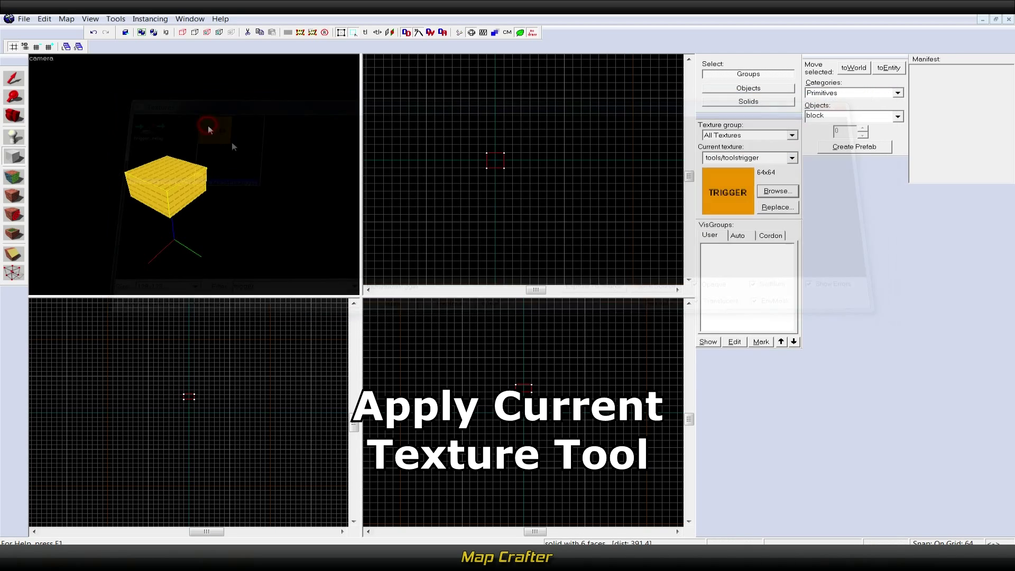
click(9, 198)
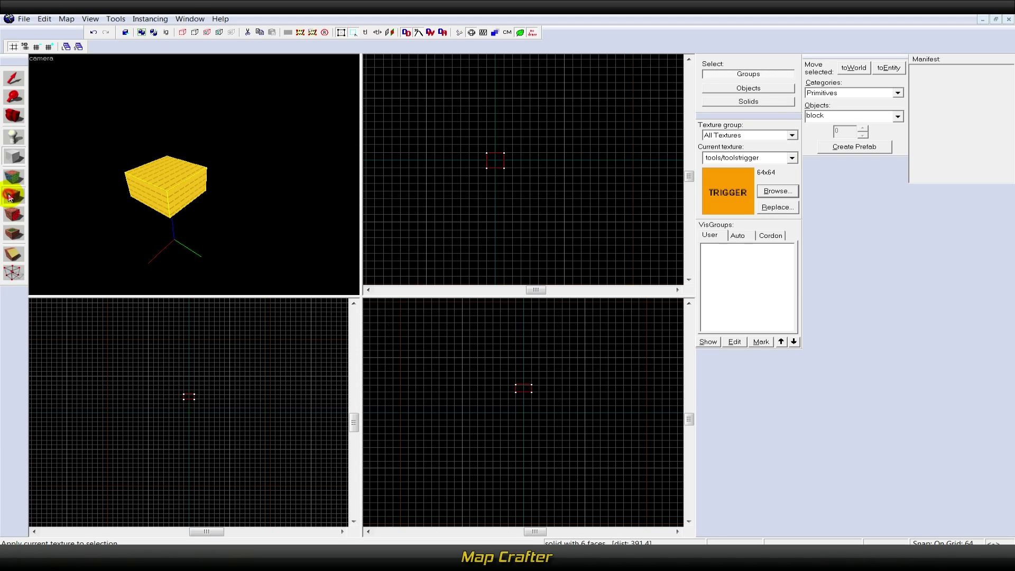
click(8, 82)
key(z)
key(a)
key(w)
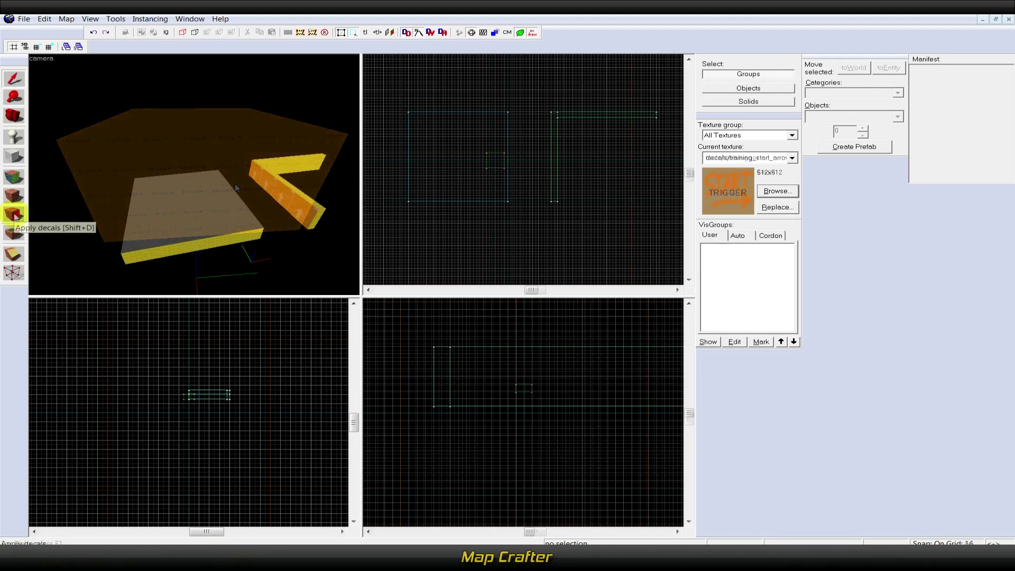
Choose the decals/training_start_arrow texture from the decal-filtered textures for use with the Apply Decals tool
click(14, 215)
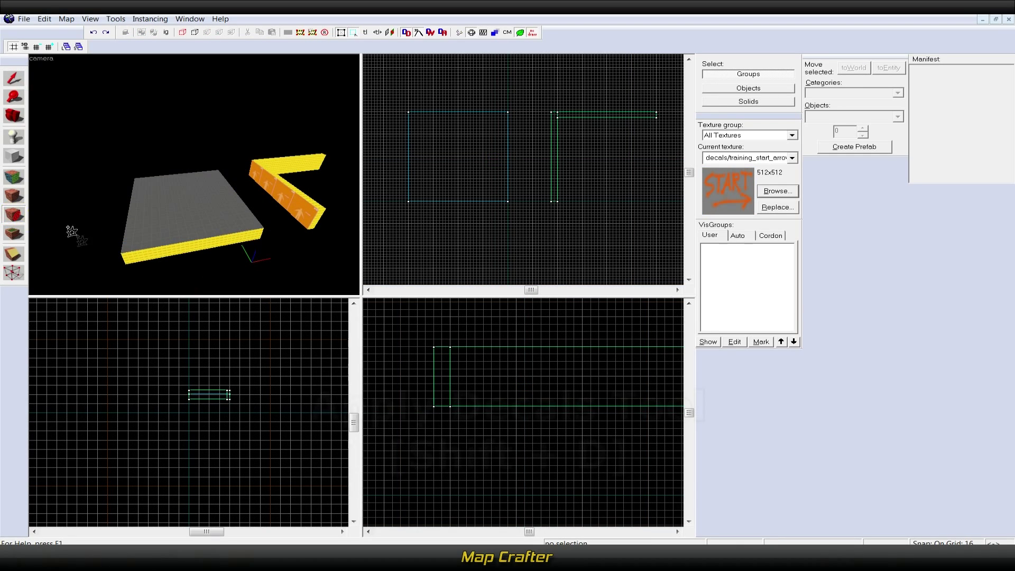
scroll(72, 231, up, 5)
click(777, 191)
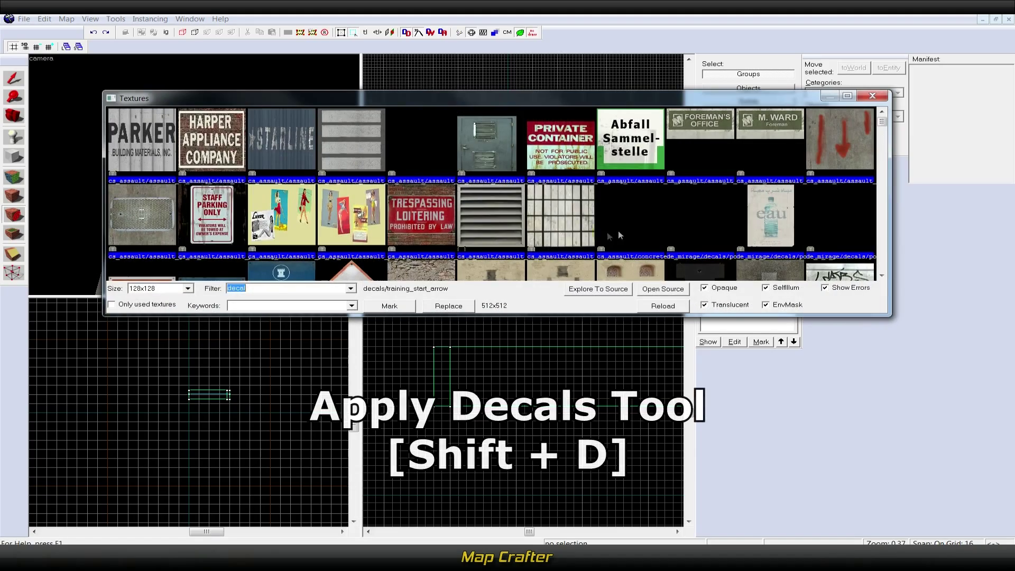
drag(882, 121, 848, 249)
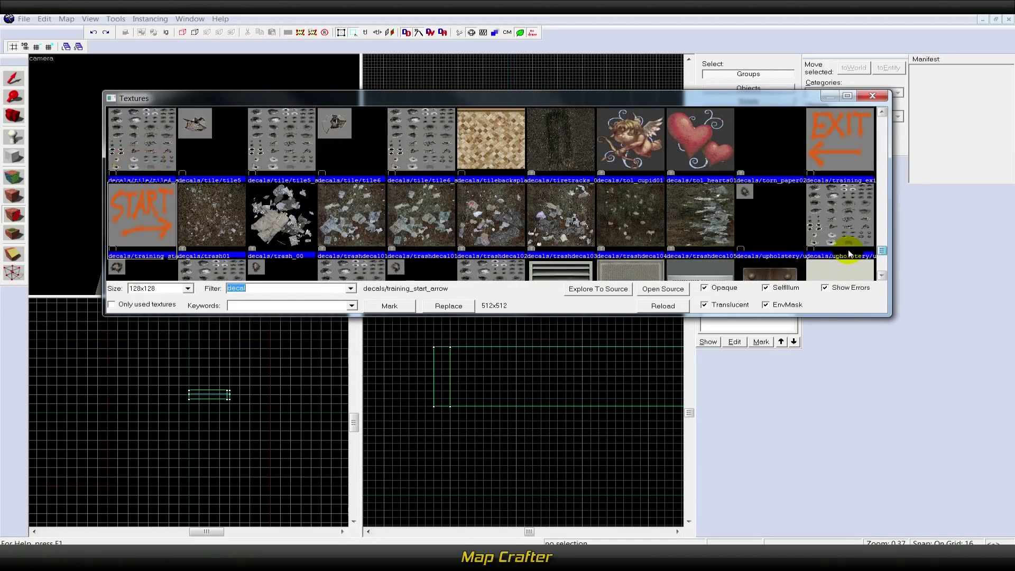
double_click(142, 229)
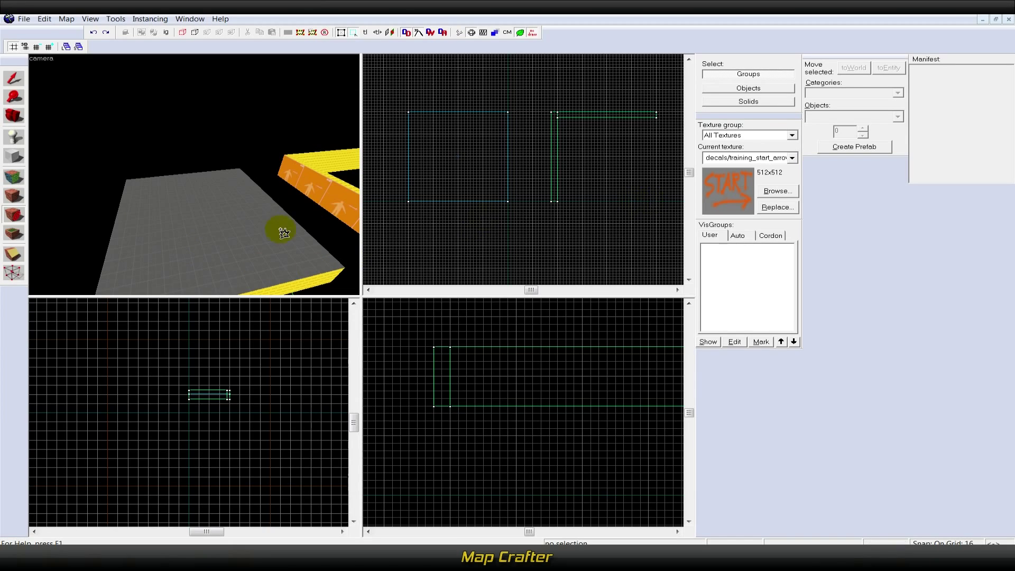
Place the start-arrow decal on the flat block's top face and on the orange wall
drag(283, 233, 218, 208)
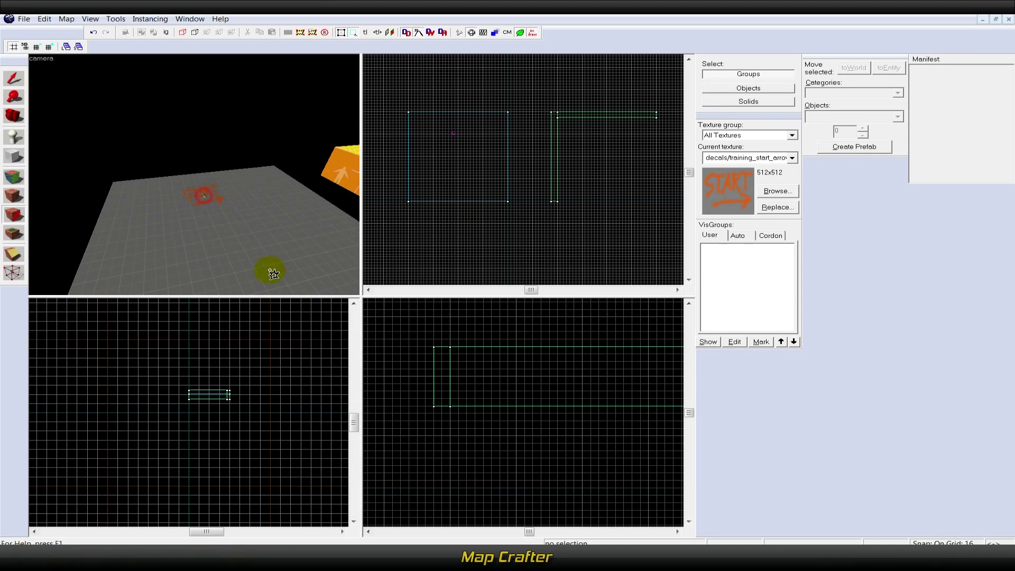
drag(273, 274, 146, 215)
click(147, 216)
mouse_move(248, 274)
mouse_down()
mouse_move(249, 260)
mouse_move(256, 266)
mouse_up()
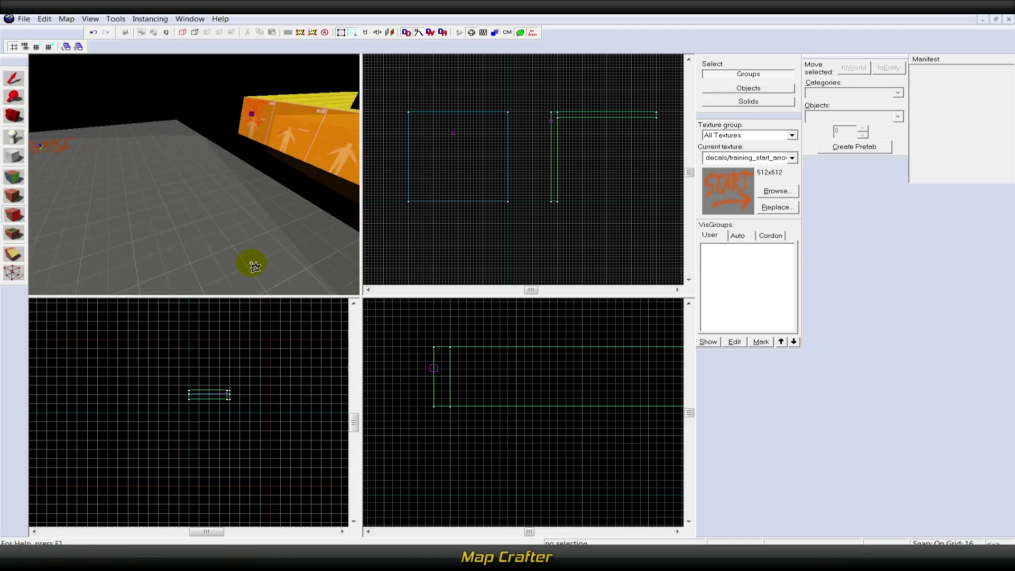
drag(255, 266, 250, 265)
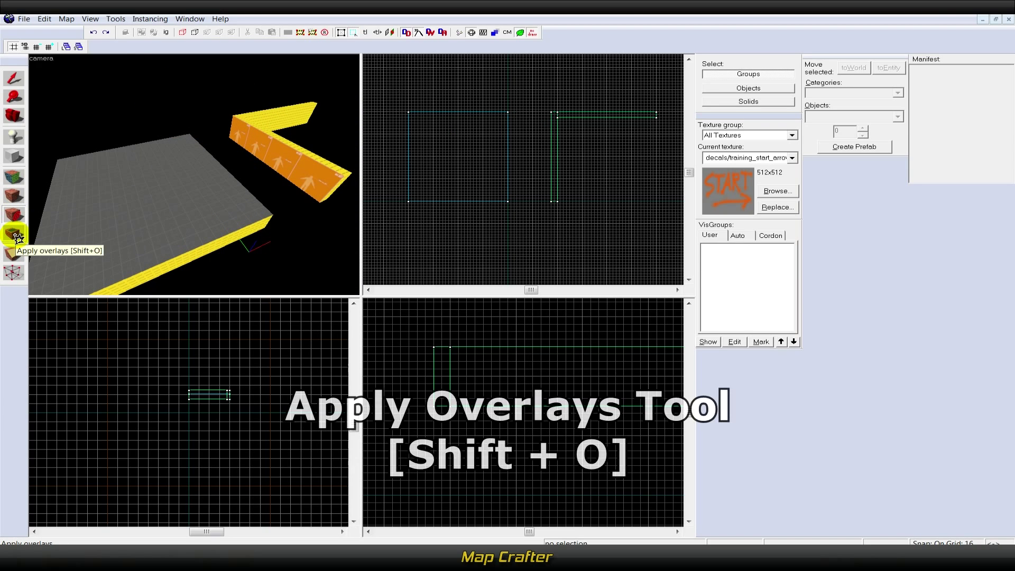
Apply a start-arrow overlay to the flat block's top face with the Apply Overlays tool and stretch its corner points outward
click(132, 189)
key(w)
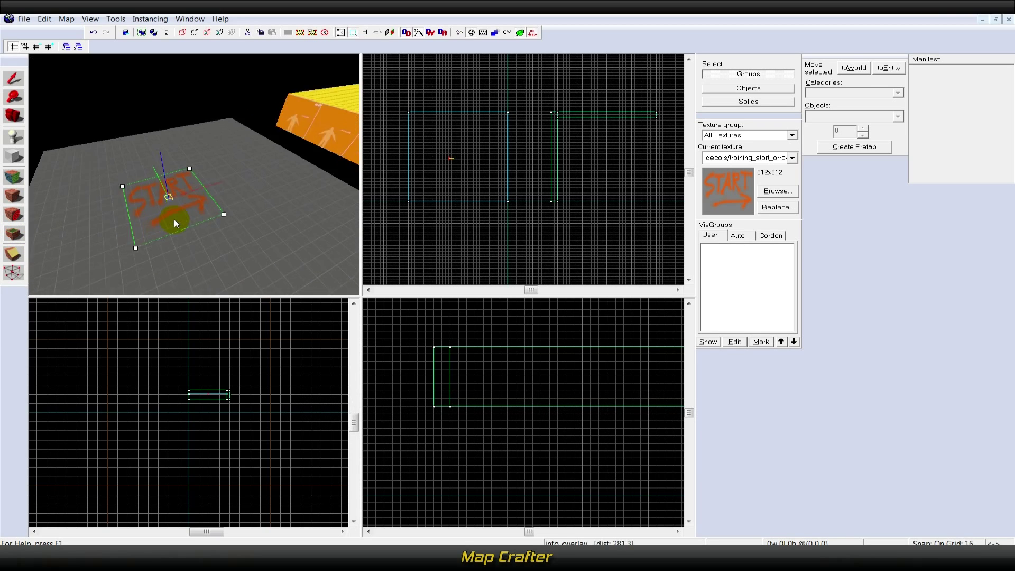
key(Left)
key(Right)
key(s)
key(s)
drag(223, 217, 228, 219)
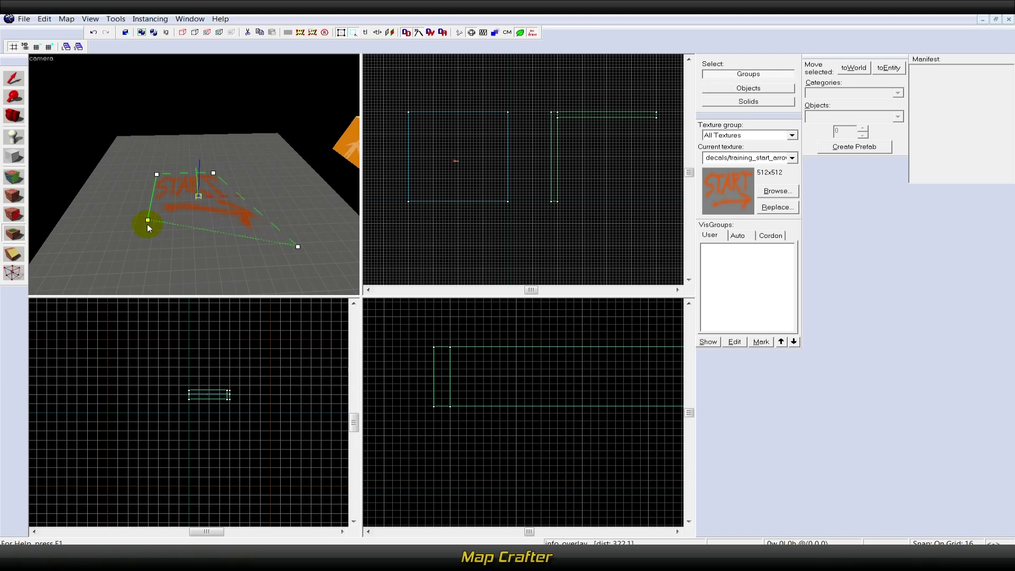
drag(137, 229, 101, 249)
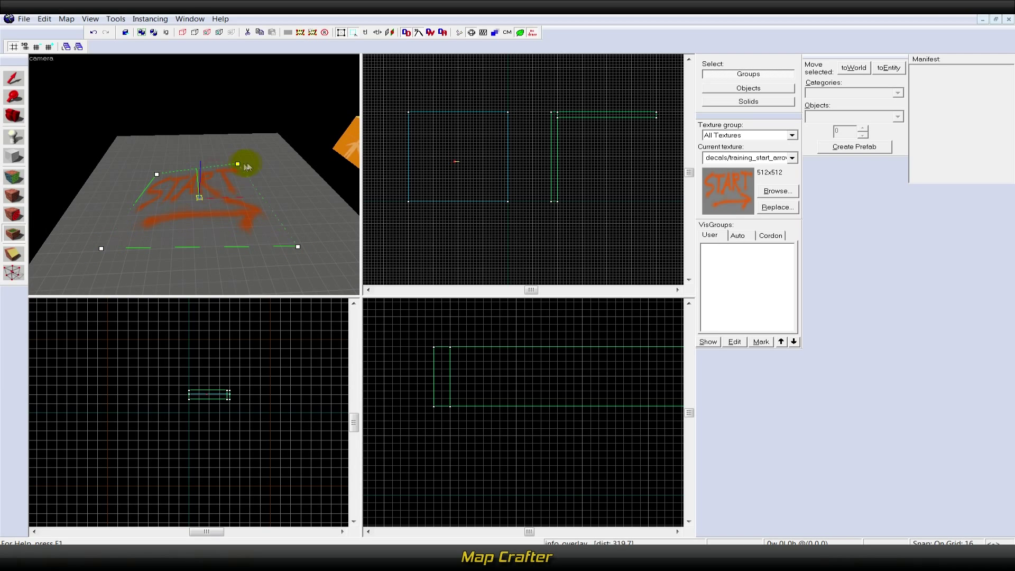
Apply another start-arrow overlay to the orange wall's face and adjust its corner points
key(z)
key(a)
key(z)
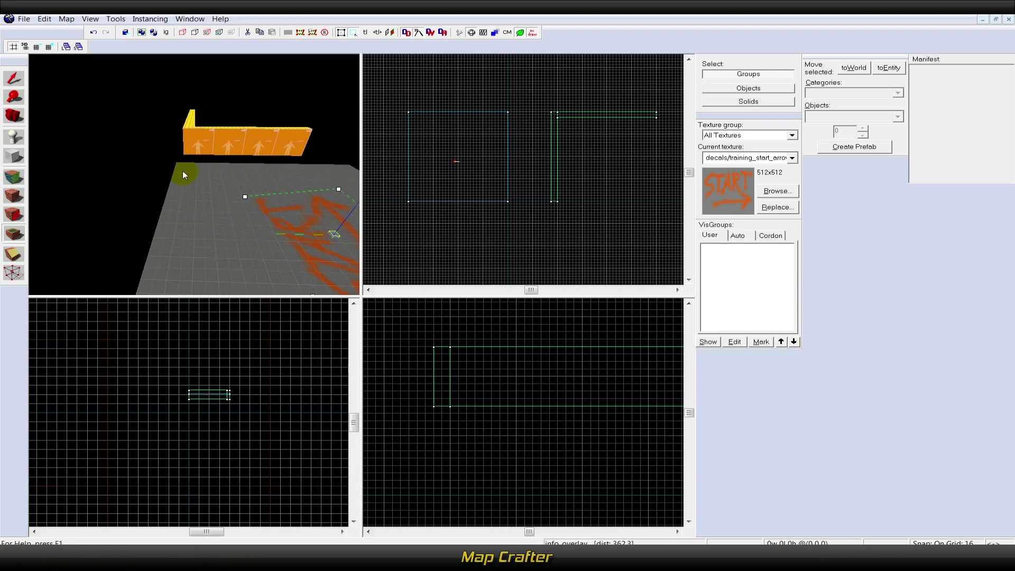
click(230, 140)
key(z)
key(w)
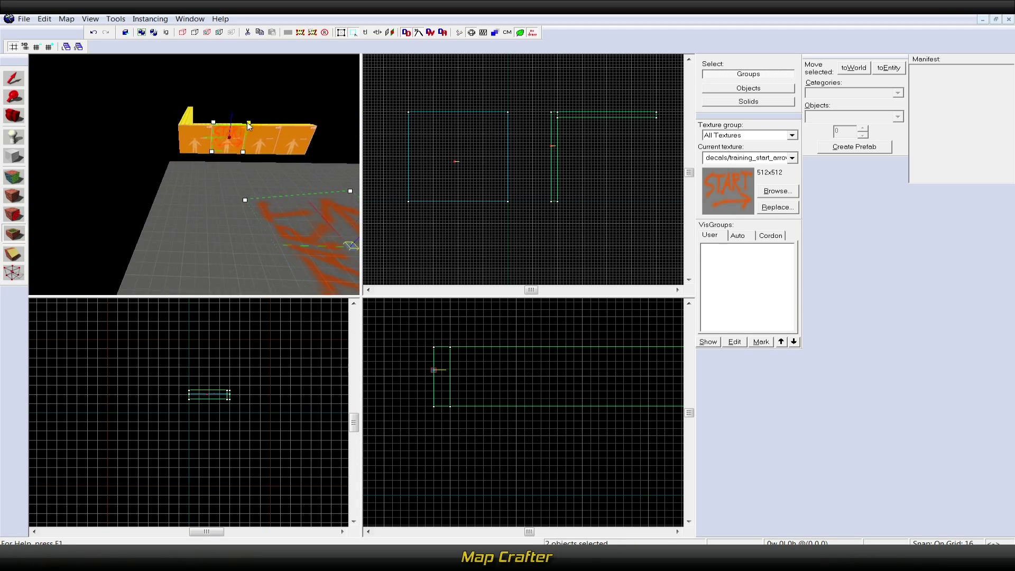
key(z)
click(326, 112)
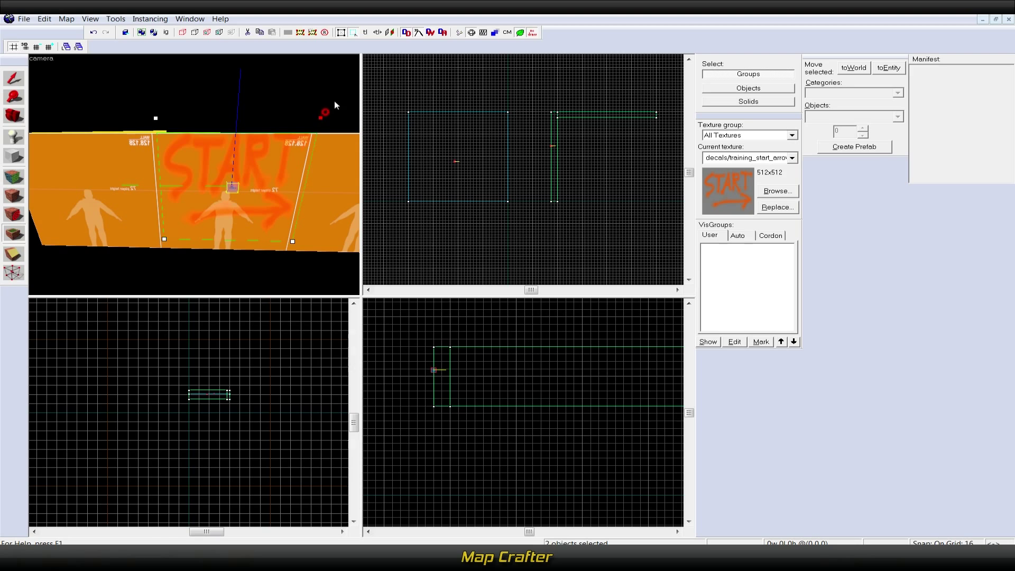
click(293, 241)
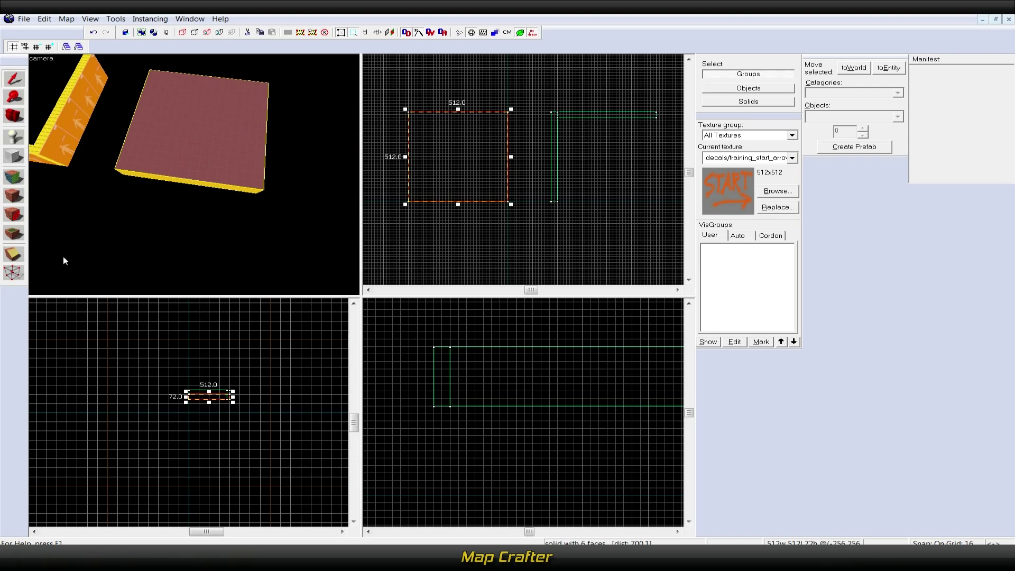
Clip a corner of about 128 × 128 units off the flat block with the Clipping Tool, and clear the selection
click(14, 253)
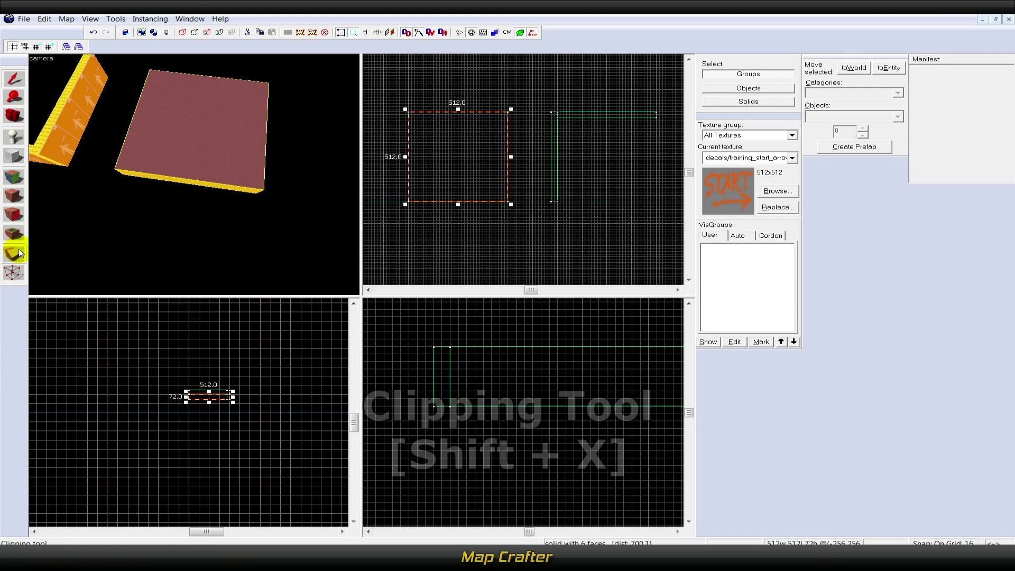
click(15, 254)
scroll(475, 200, up, 1)
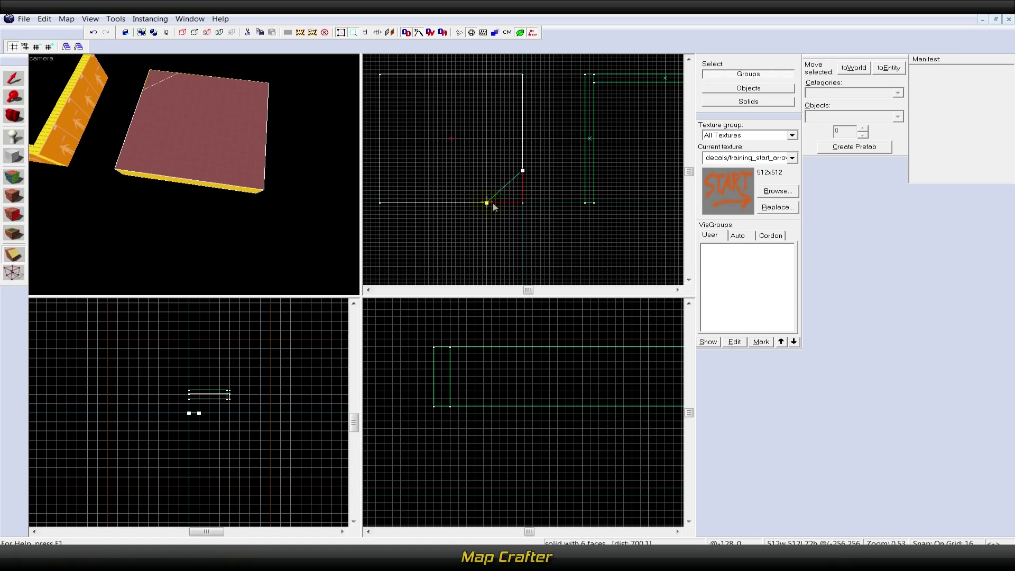
key(Return)
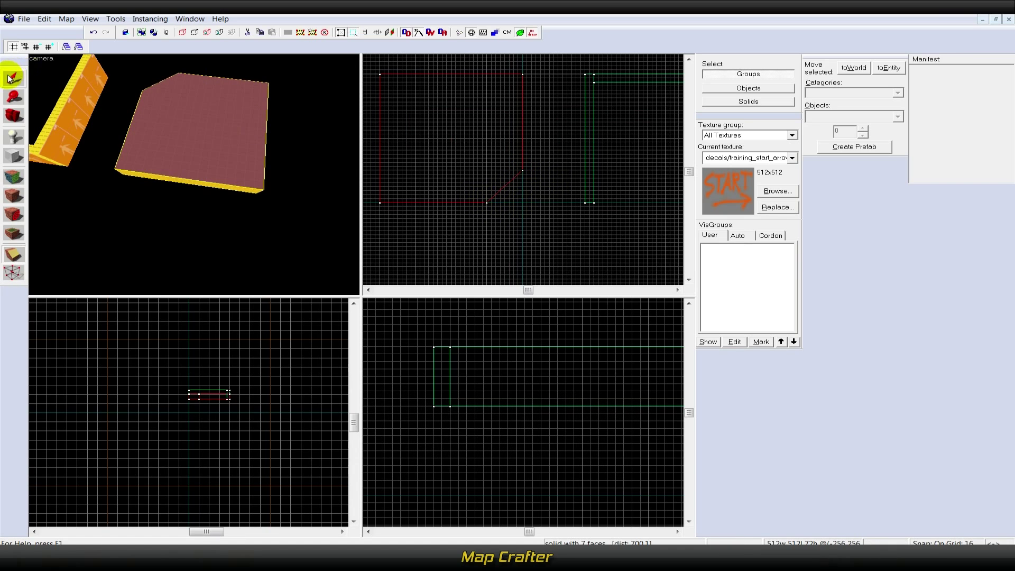
click(10, 79)
click(245, 77)
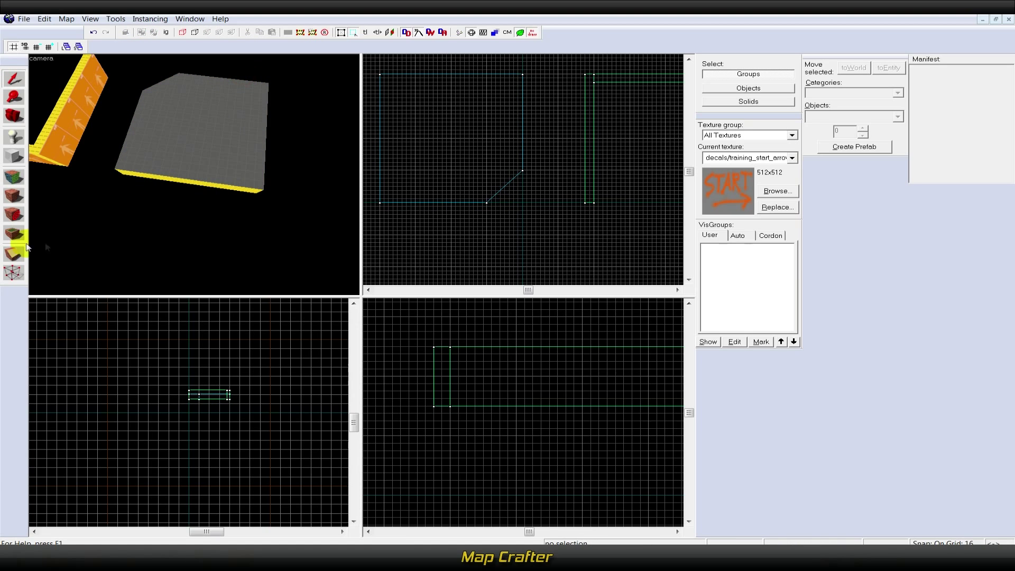
Clip the flat block in half lengthwise, keeping the 256-unit-wide half without the cut corner, and clear the selection
click(163, 118)
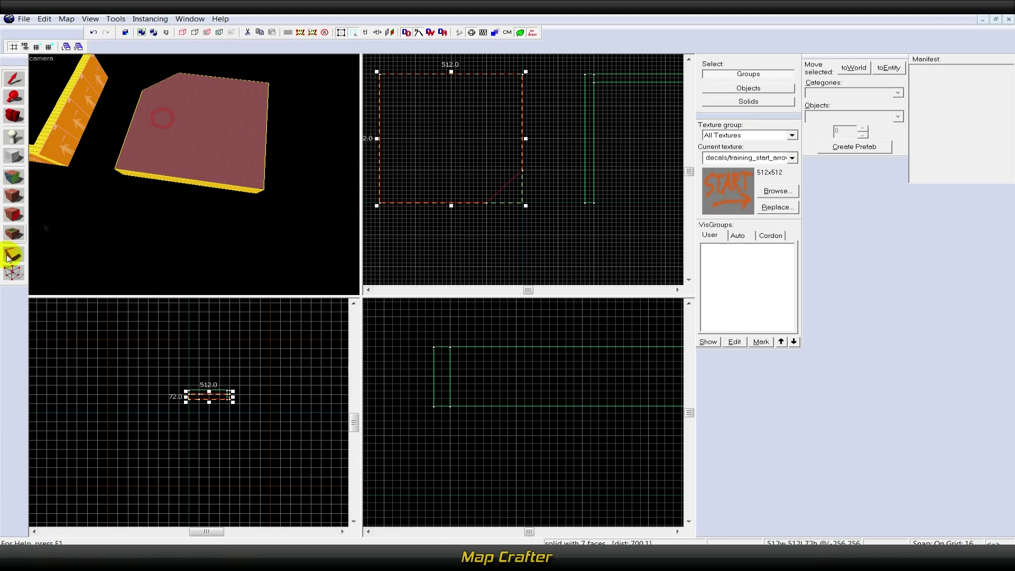
click(22, 255)
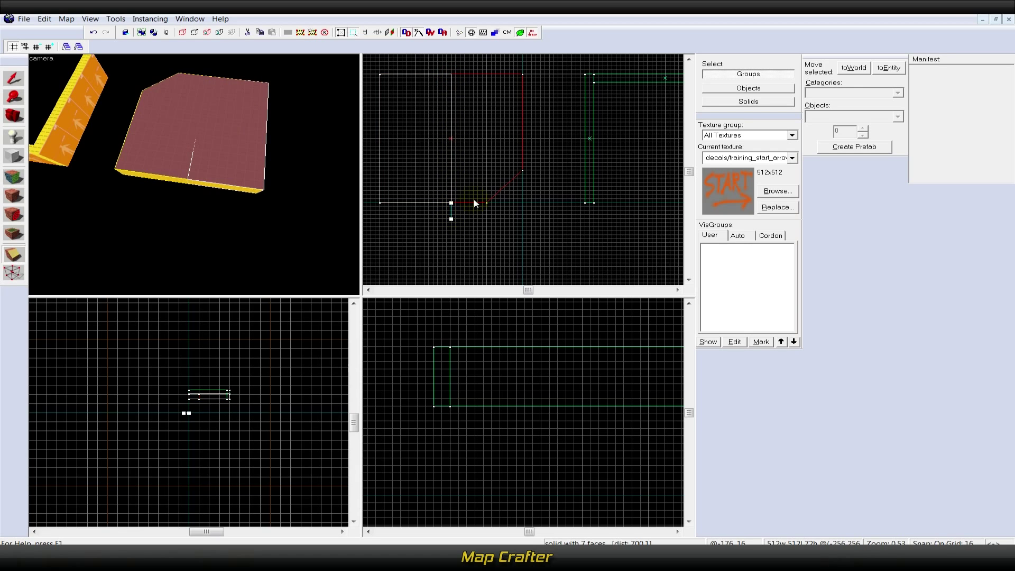
key(Return)
click(13, 80)
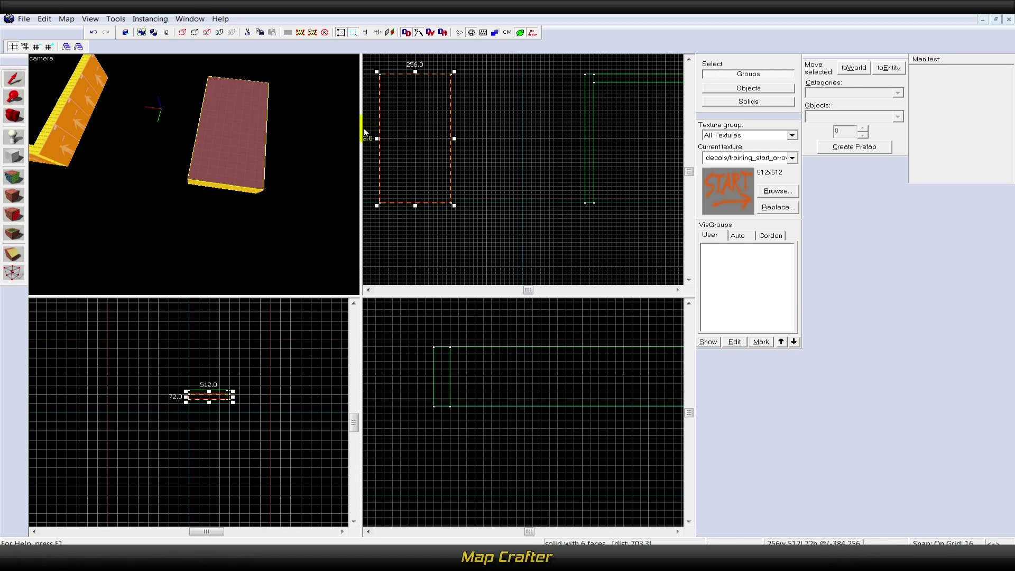
click(328, 134)
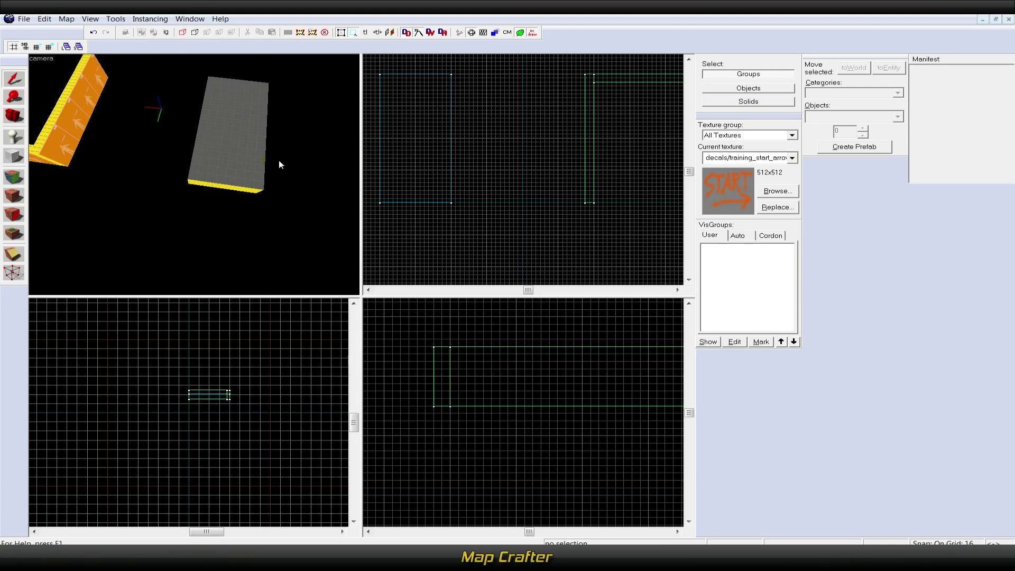
Select the 32-unit-thick wall and move its end vertices at the wall junction to 256, 480 with the Vertex Tool, forming a diagonal end
key(z)
click(186, 149)
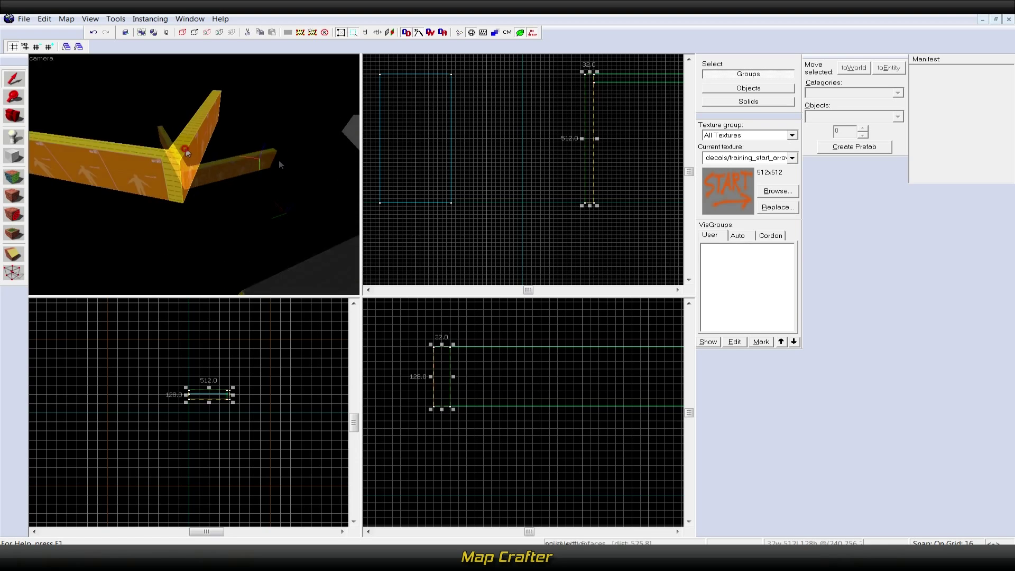
ctrl+click(182, 162)
click(205, 183)
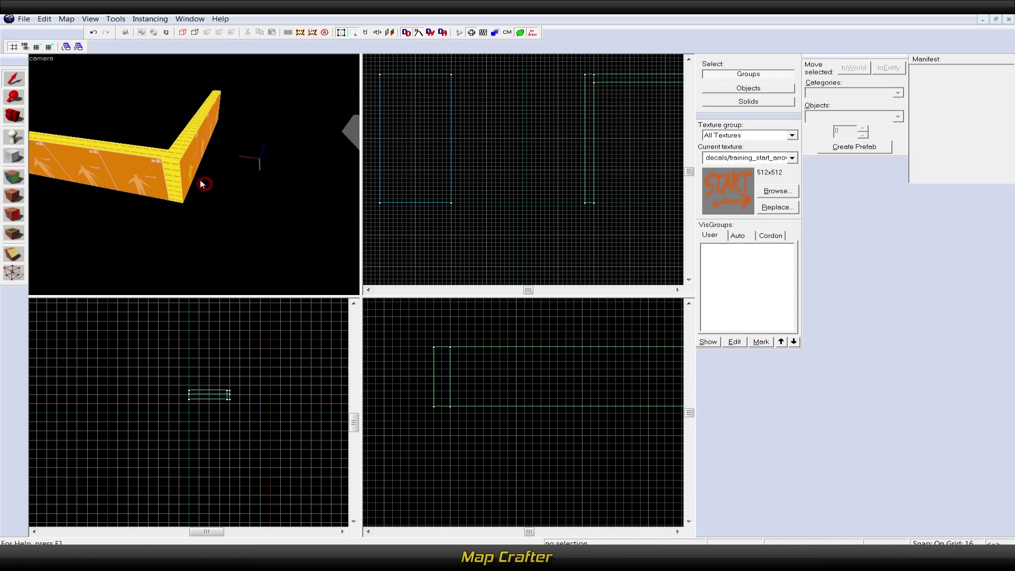
click(180, 161)
key(shift+v)
scroll(616, 70, up, 9)
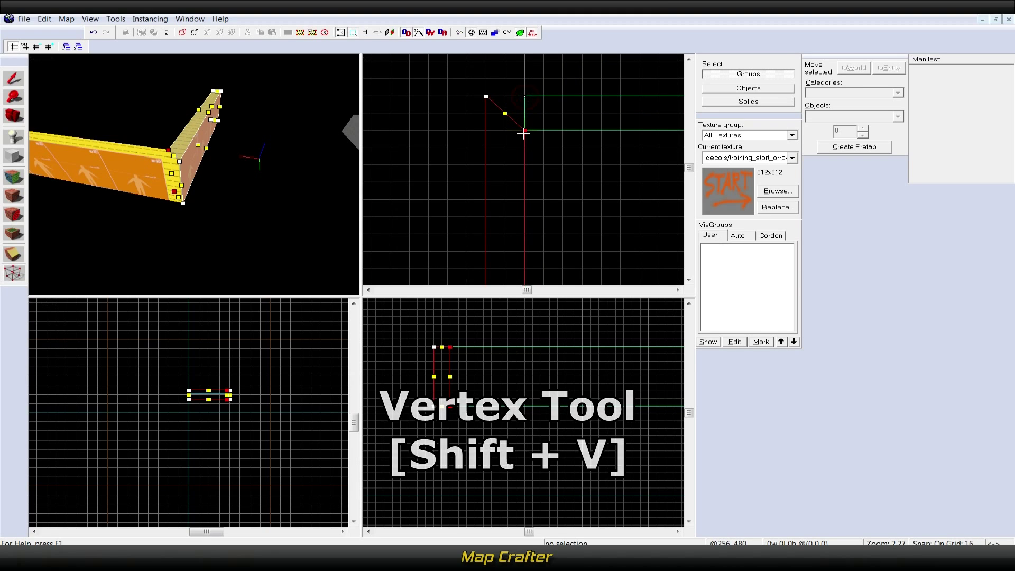
Move the adjoining wall's outer end vertices to 224, 512 so both walls meet in a mitred corner, and clear the selection
click(141, 169)
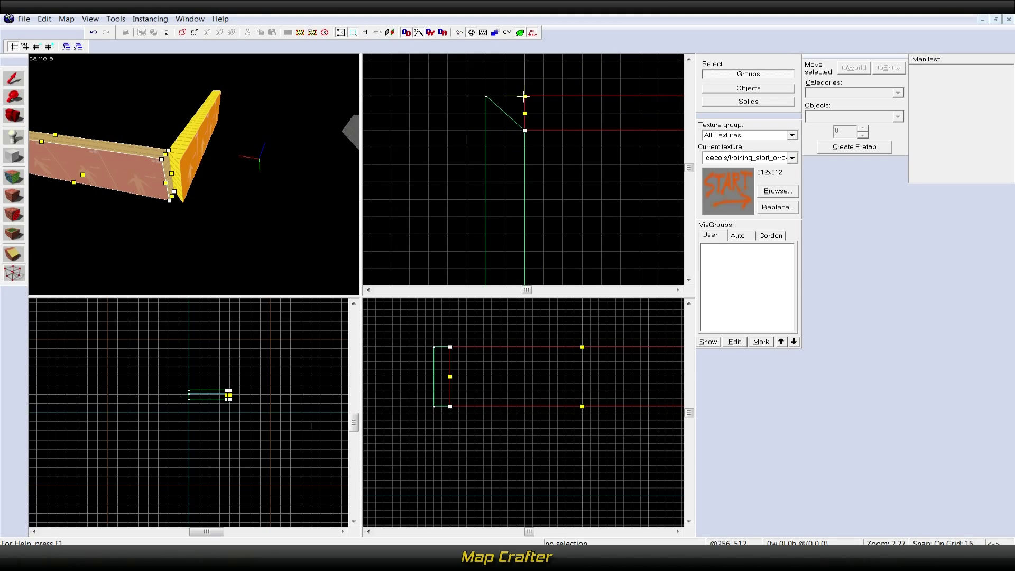
drag(524, 96, 477, 96)
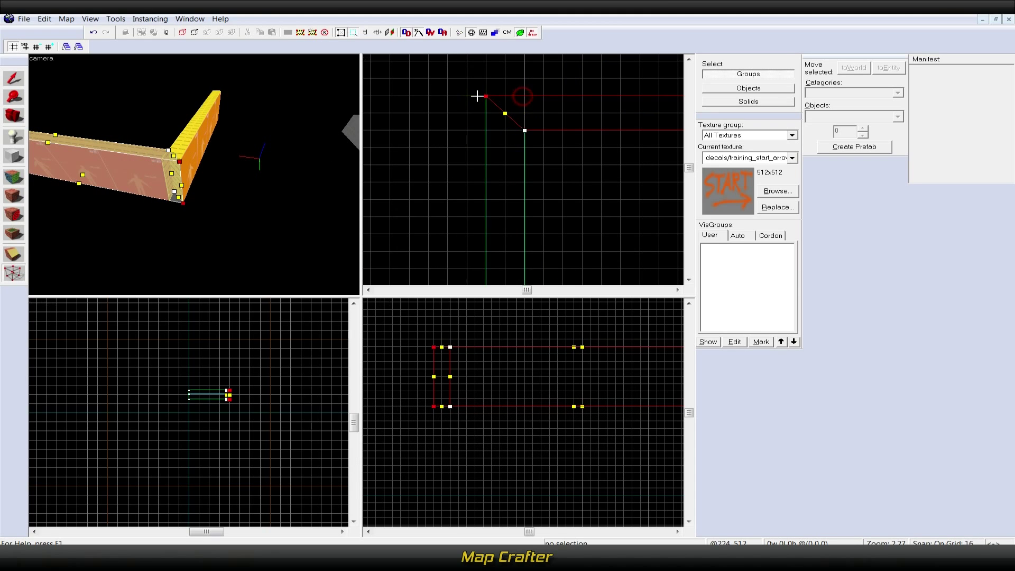
click(14, 78)
click(303, 194)
key(z)
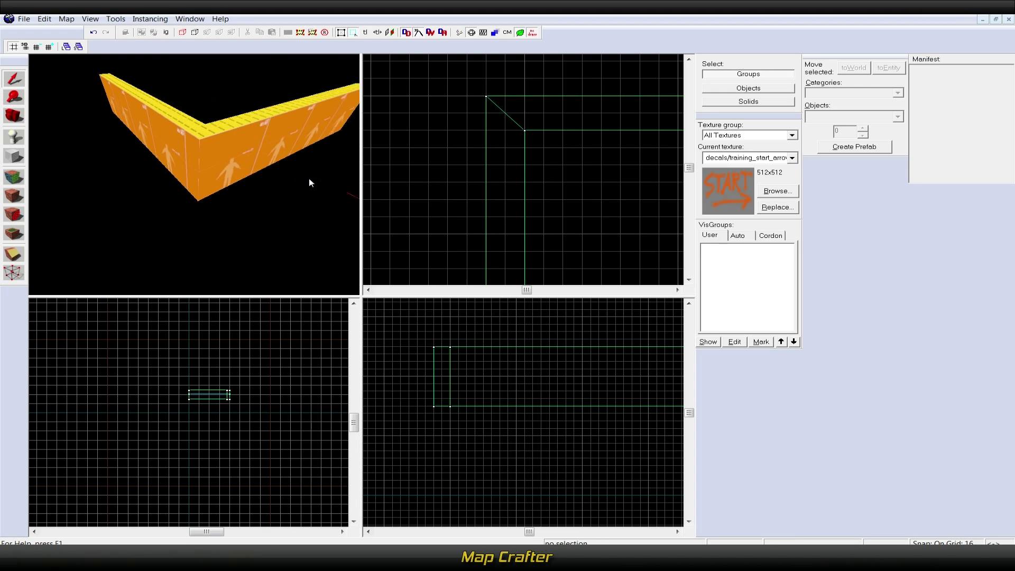
key(w)
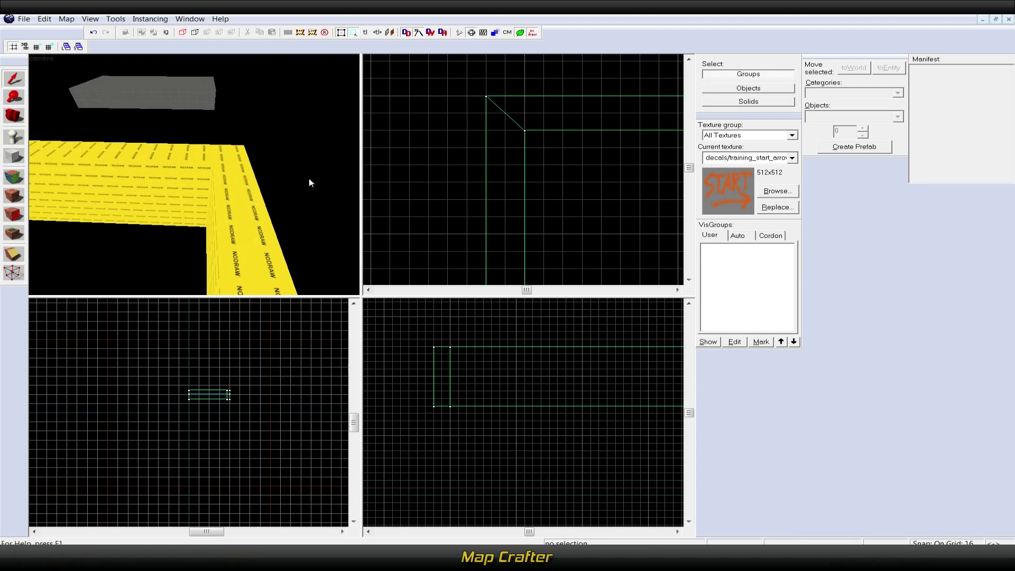
key(s)
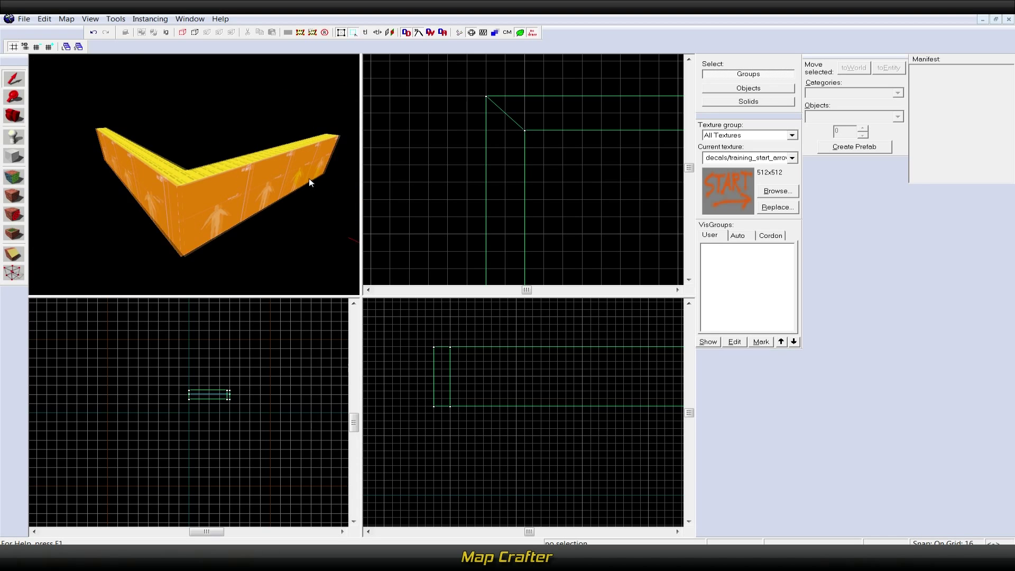
key(s)
key(Left)
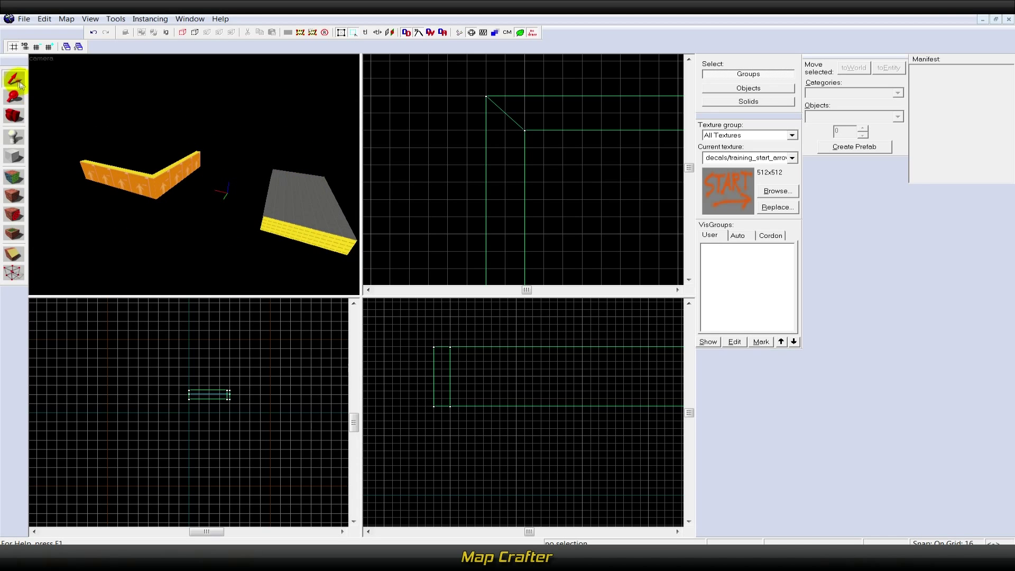
Move one corner of the flat block inward to -384, 384 with the Vertex Tool, and clear the selection
click(313, 230)
key(Right)
key(w)
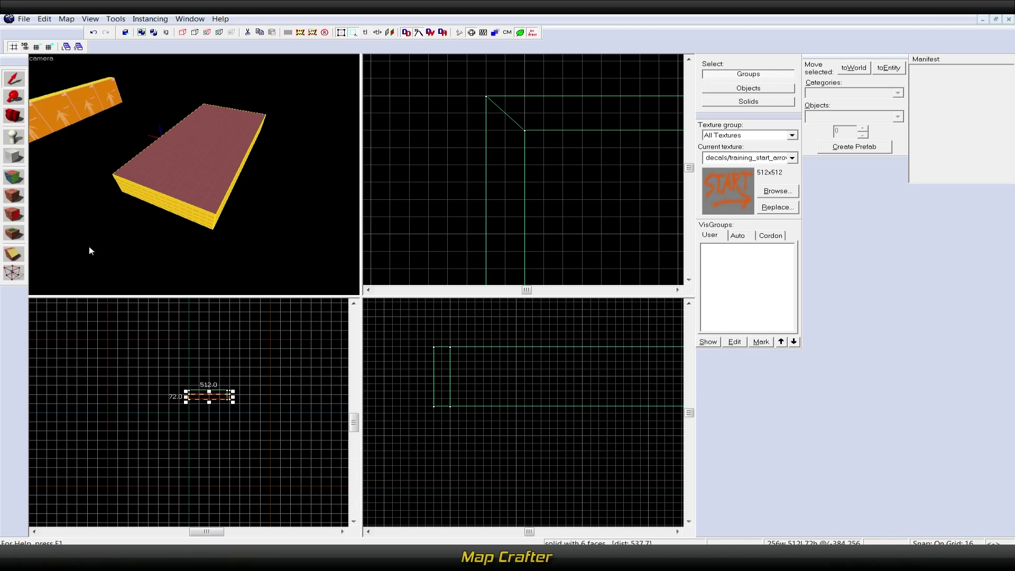
click(14, 273)
scroll(553, 132, down, 8)
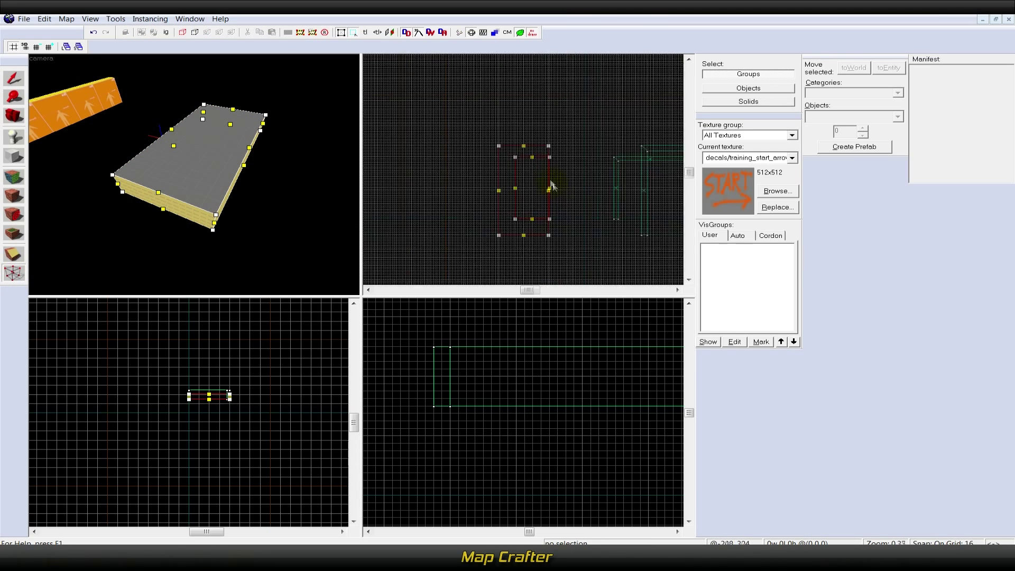
mouse_move(557, 132)
mouse_down()
mouse_move(537, 139)
mouse_move(522, 164)
mouse_up()
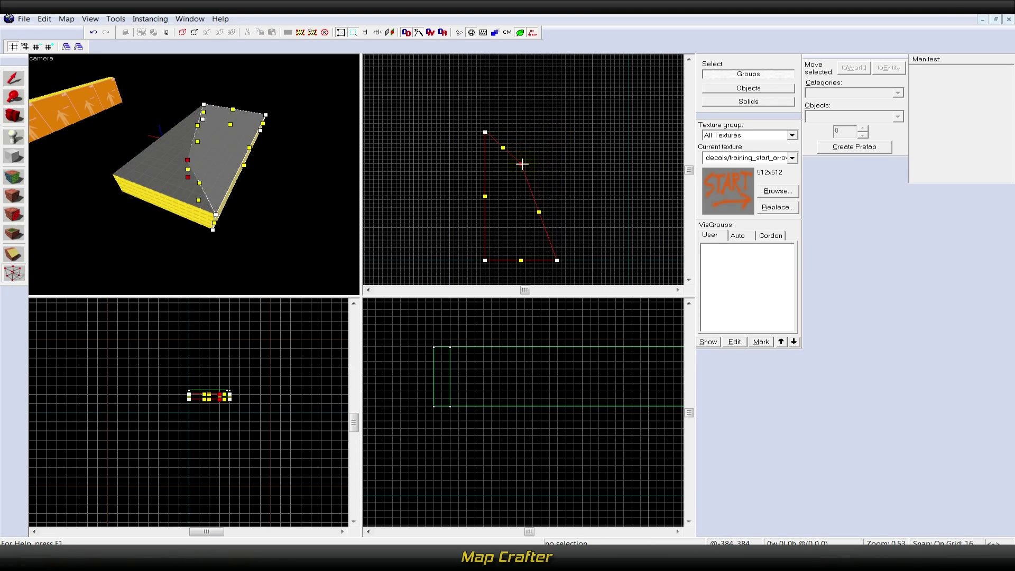
click(24, 78)
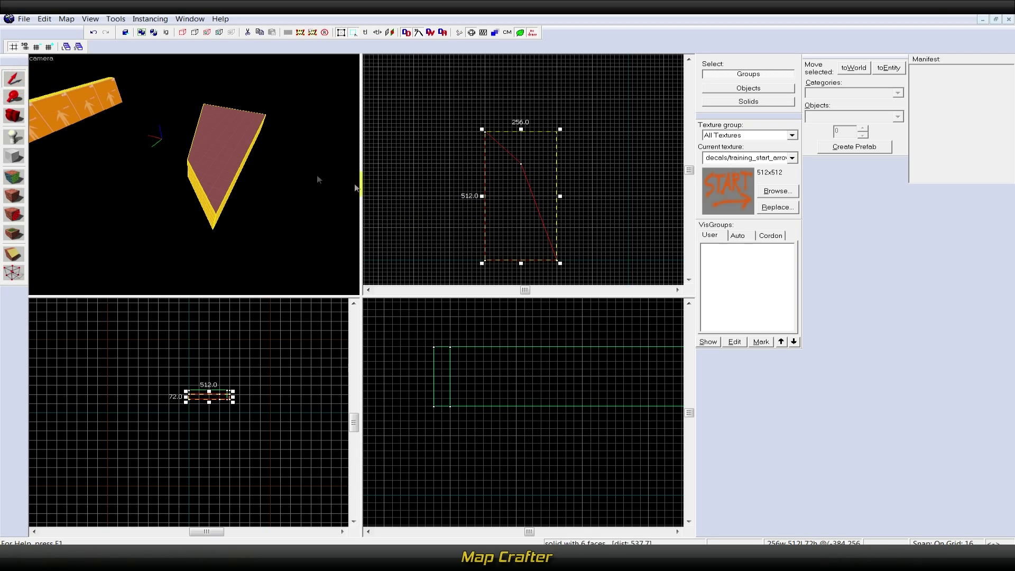
click(282, 189)
key(z)
key(w)
key(d)
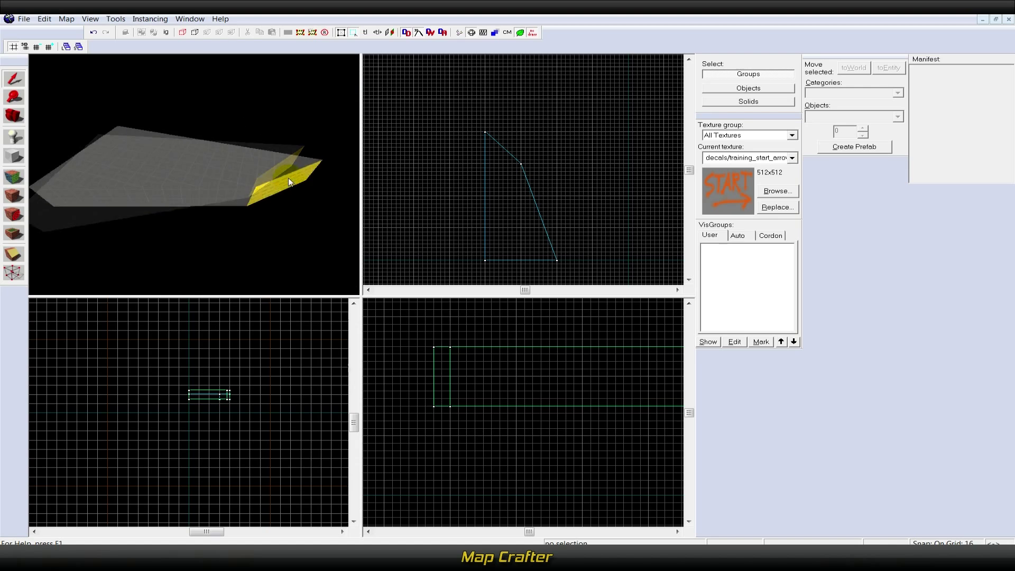
key(s)
key(z)
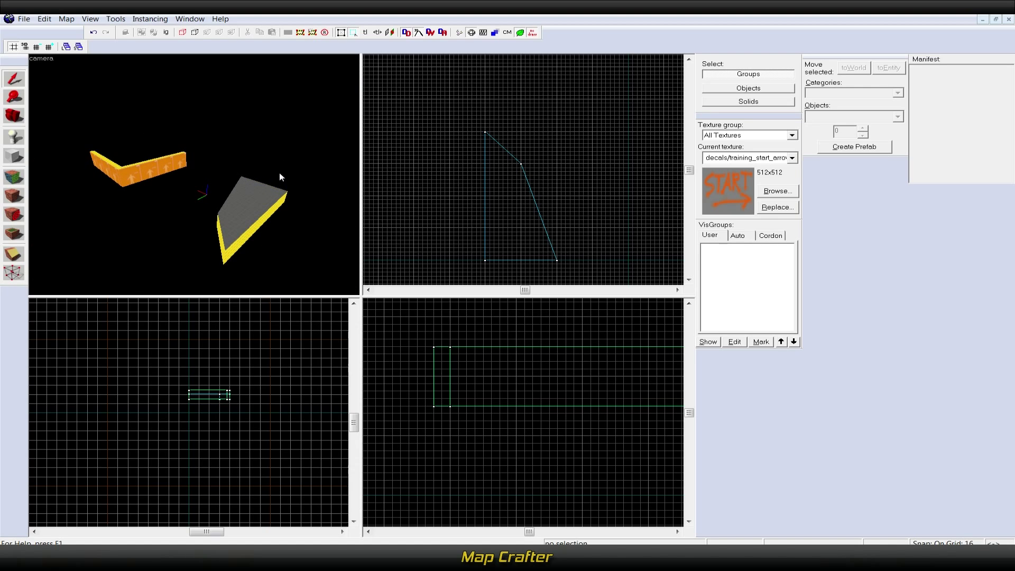